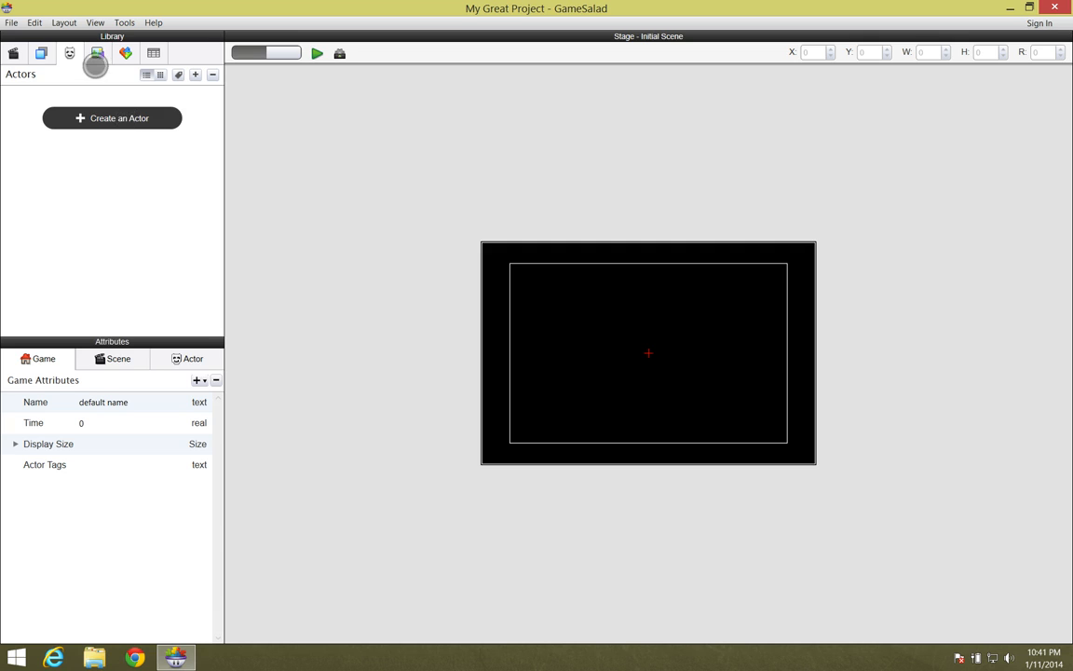
- Import all the images from the art_pack1 folder, block3 through spike, into the project's media library
click(97, 52)
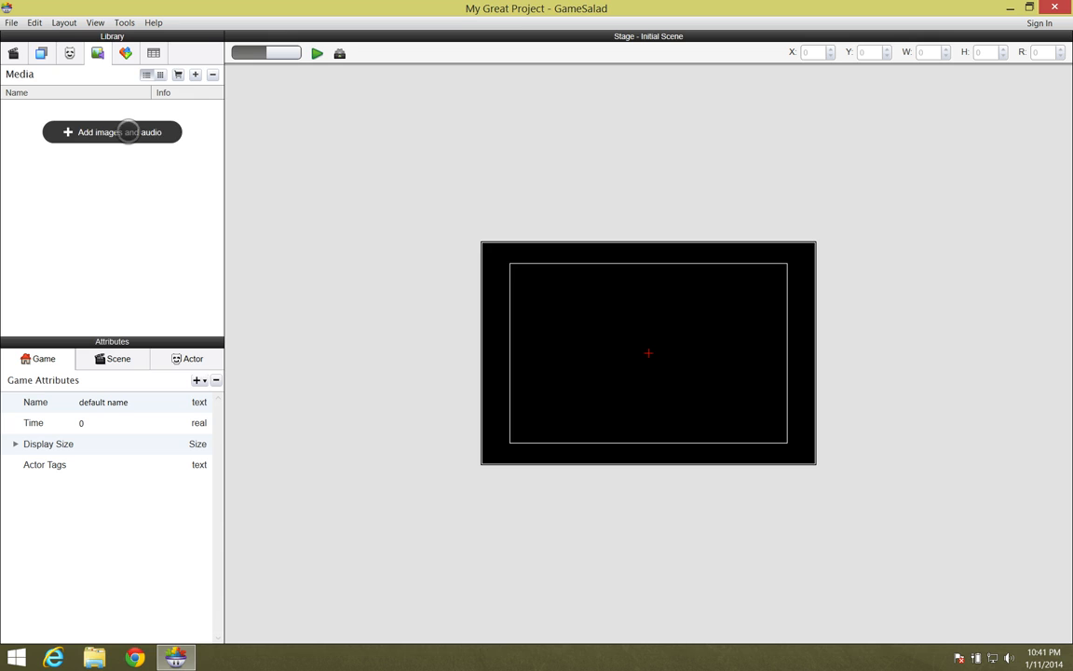
click(129, 131)
click(271, 115)
shift+click(235, 236)
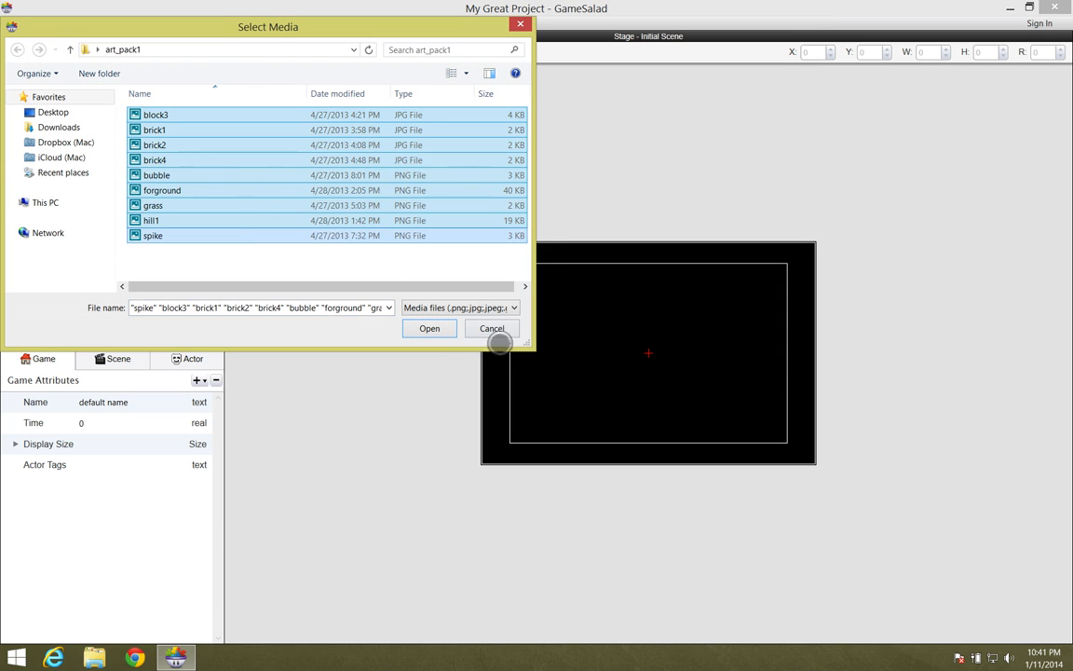
click(440, 331)
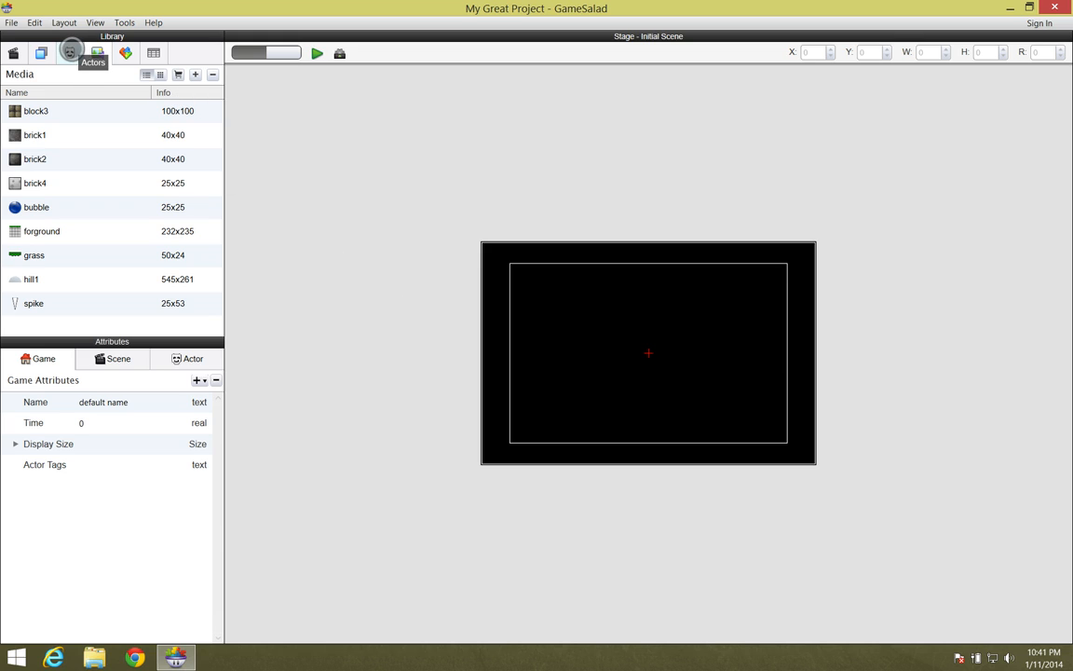
- Create actors on the stage from the brick4, block3, grass and bubble images, placing them in the scene's left half
click(17, 109)
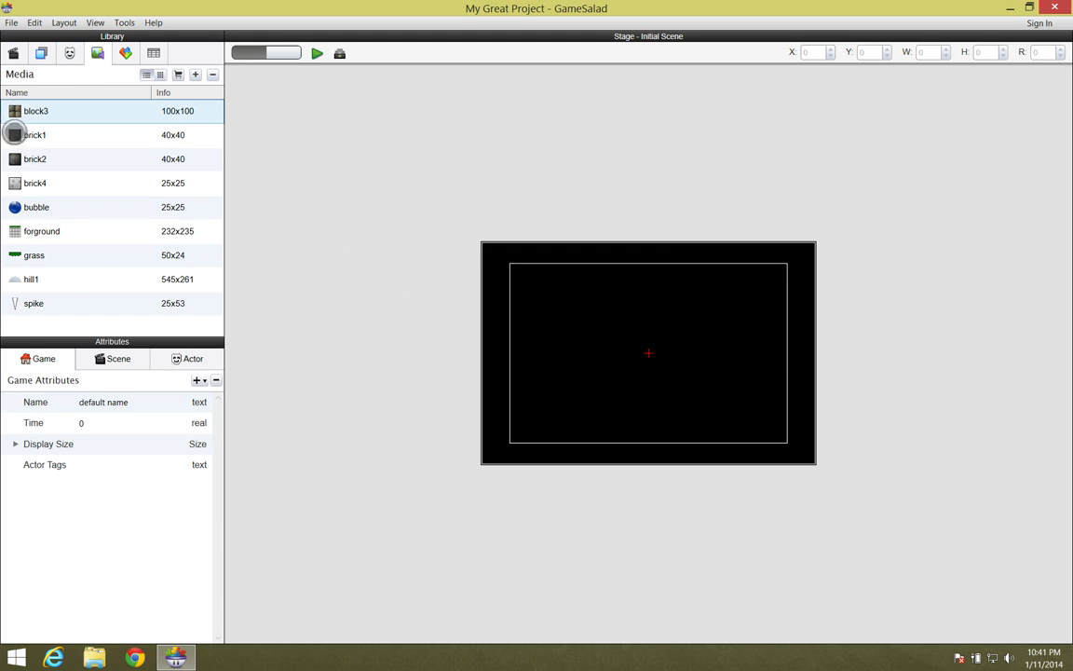
drag(17, 182, 531, 331)
drag(15, 110, 534, 391)
click(26, 249)
drag(27, 250, 589, 406)
drag(14, 206, 579, 339)
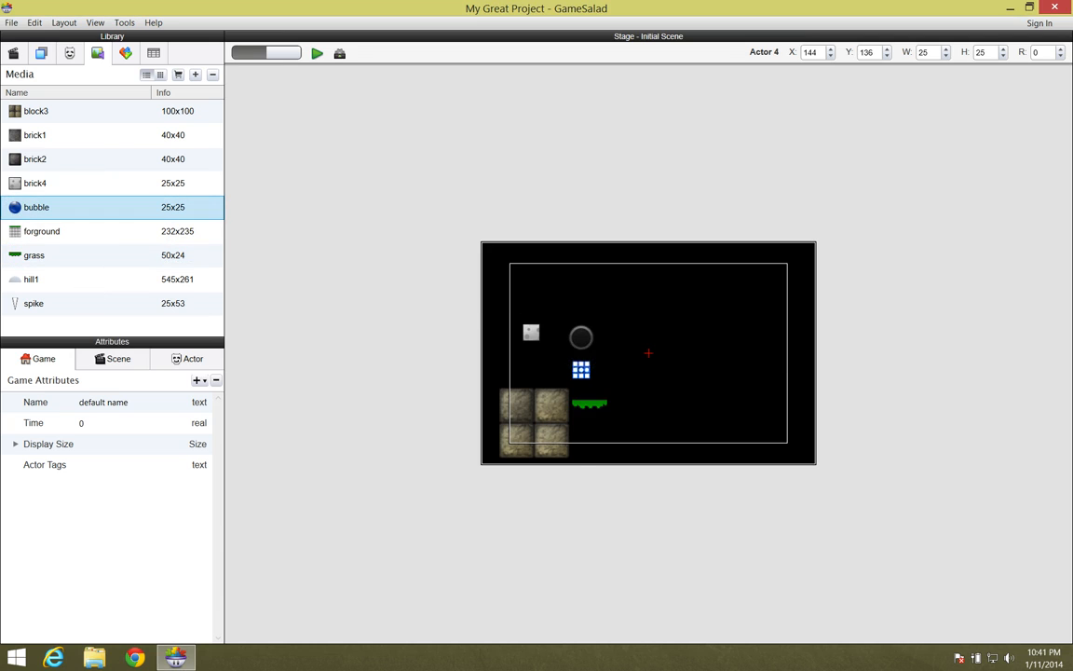
- Rename Actor 1 to block, Actor 2 to block2, Actor 3 to grass and Actor 4 to ball
click(70, 53)
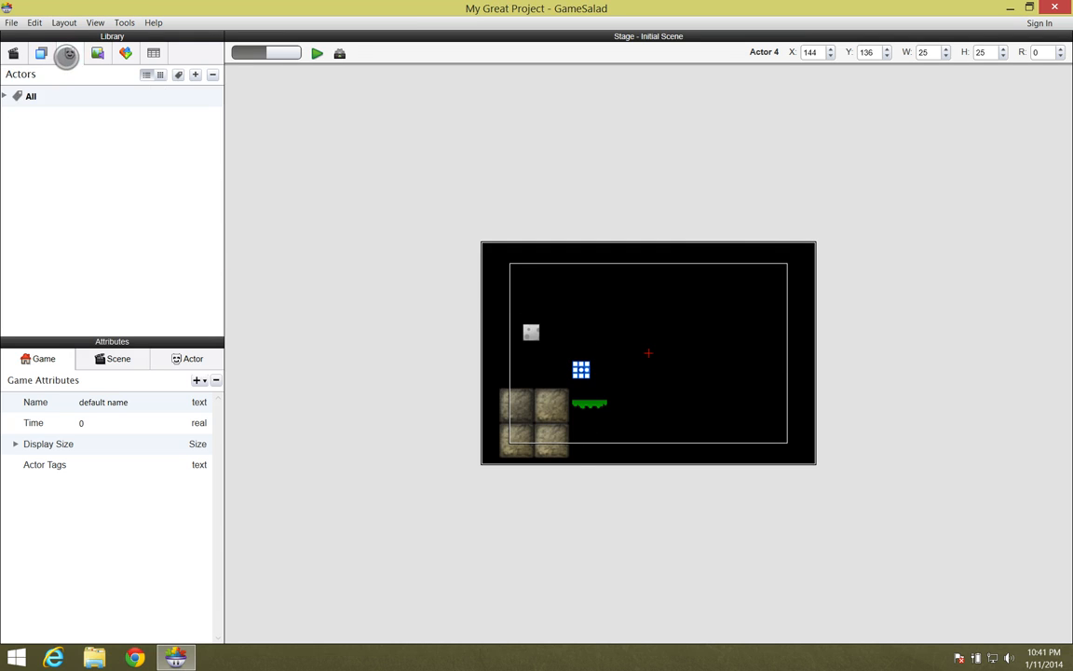
click(5, 95)
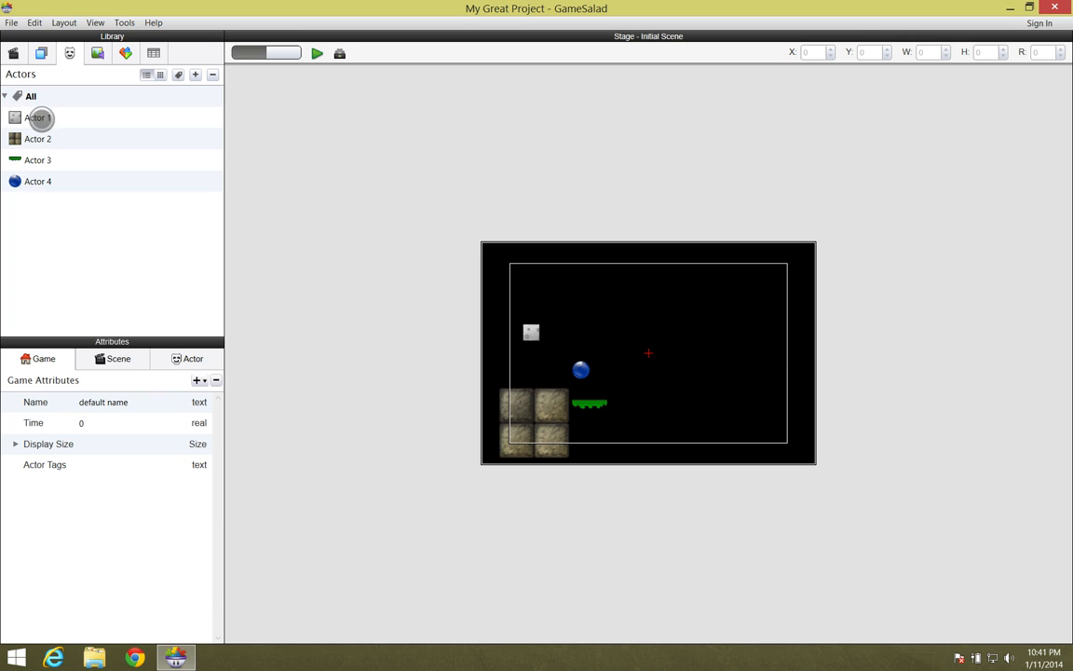
double_click(41, 117)
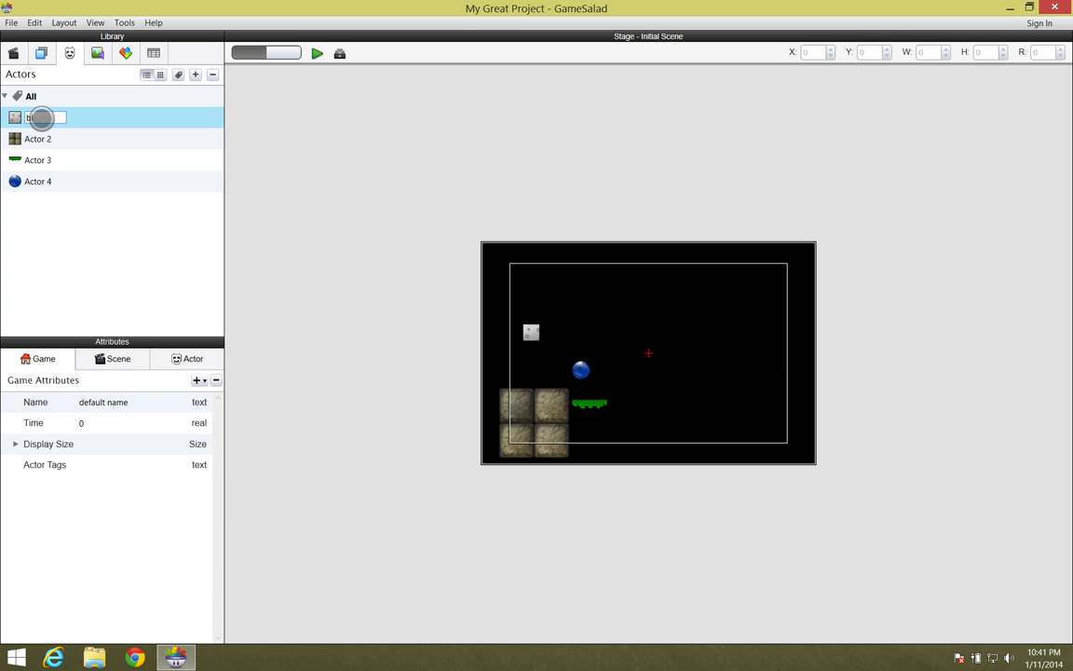
text(block)
click(37, 138)
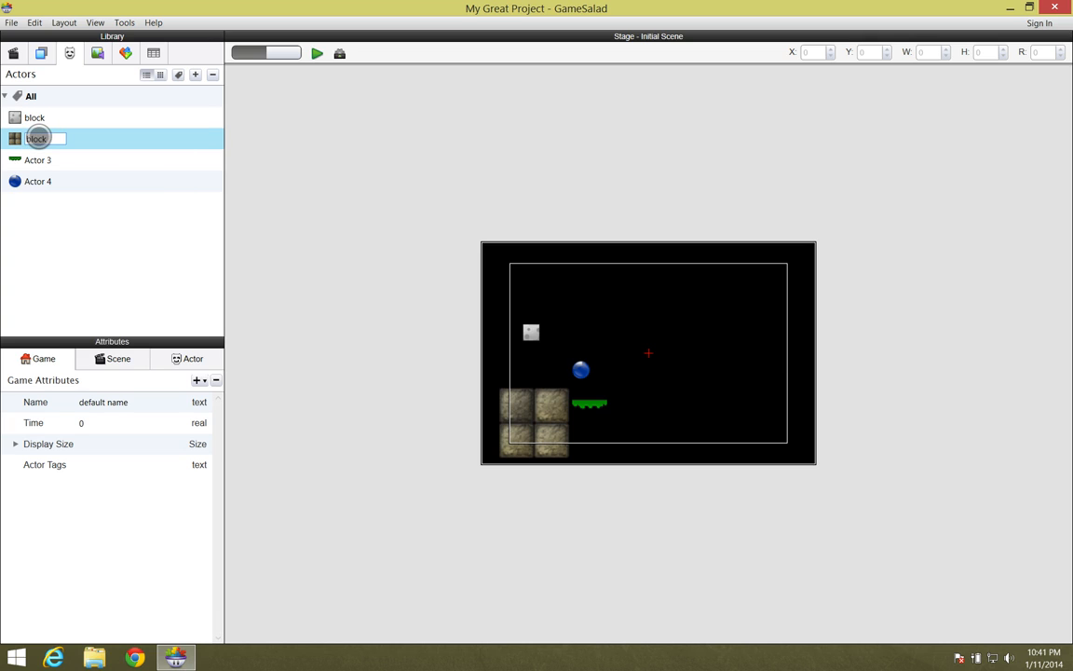
click(39, 159)
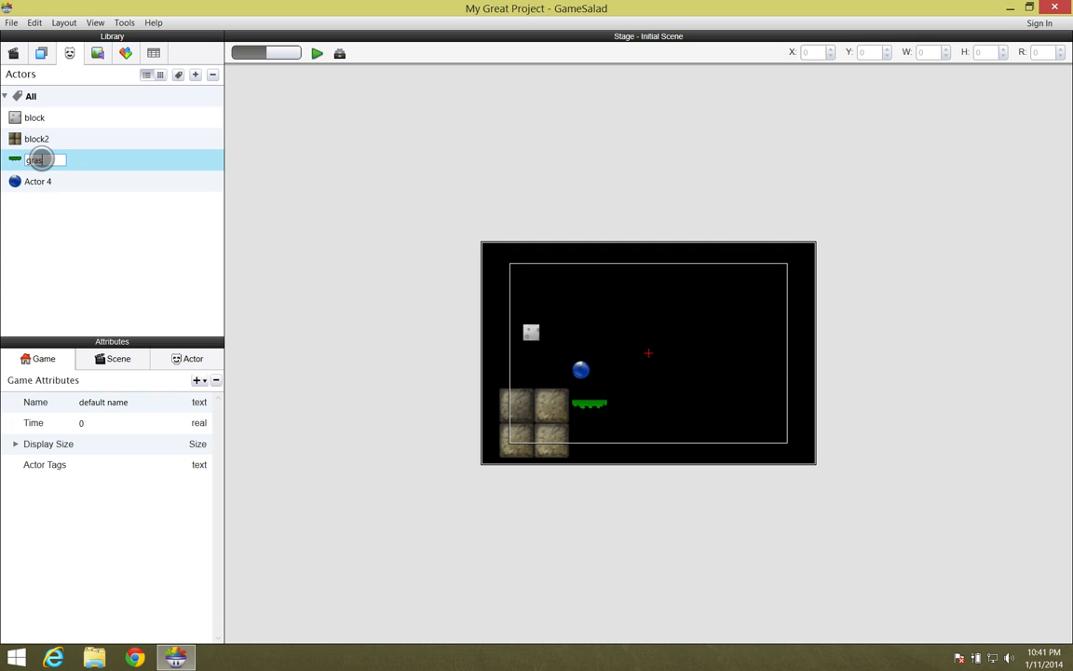
click(38, 180)
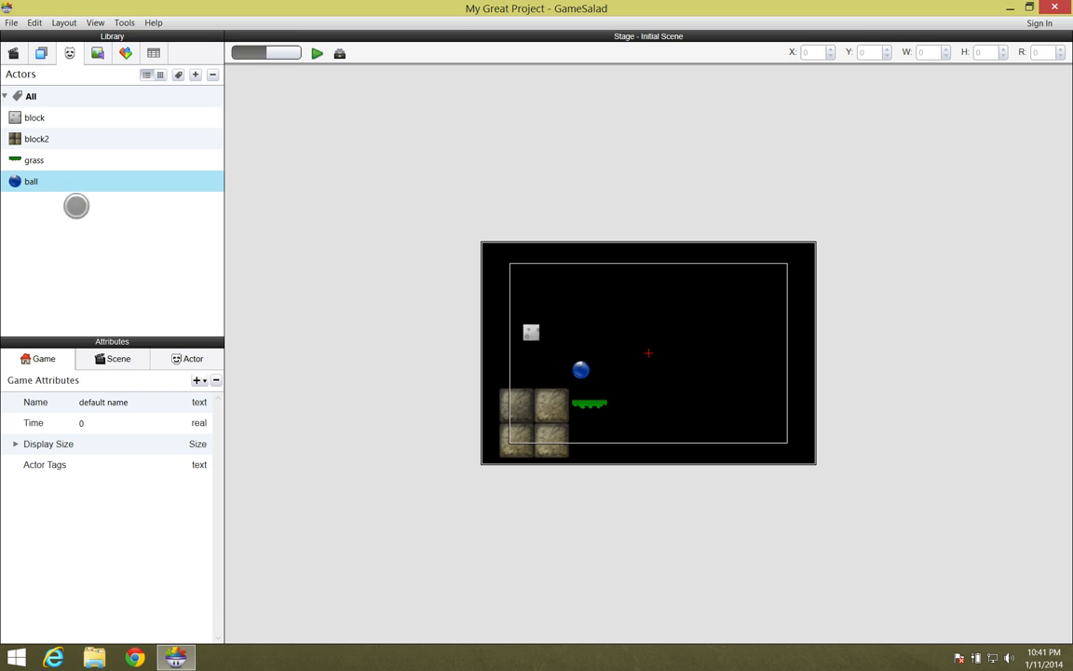
- Move block2 to the scene's lower-left corner at about X 34, Y -3, and set the grass on its top edge at about X 13, Y 45
click(534, 422)
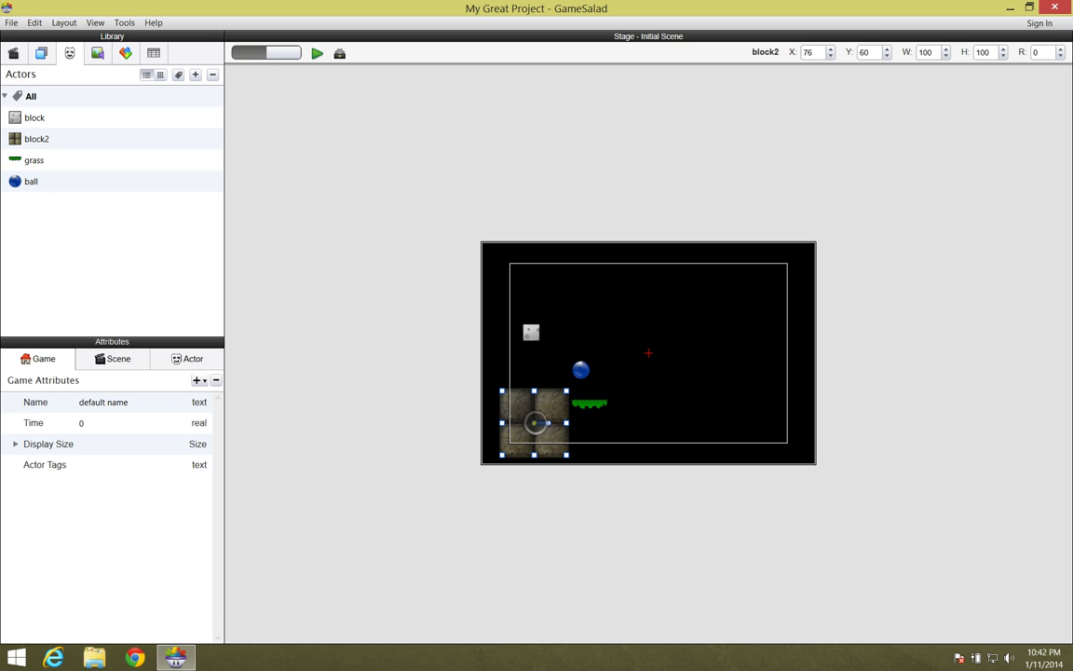
drag(533, 422, 502, 465)
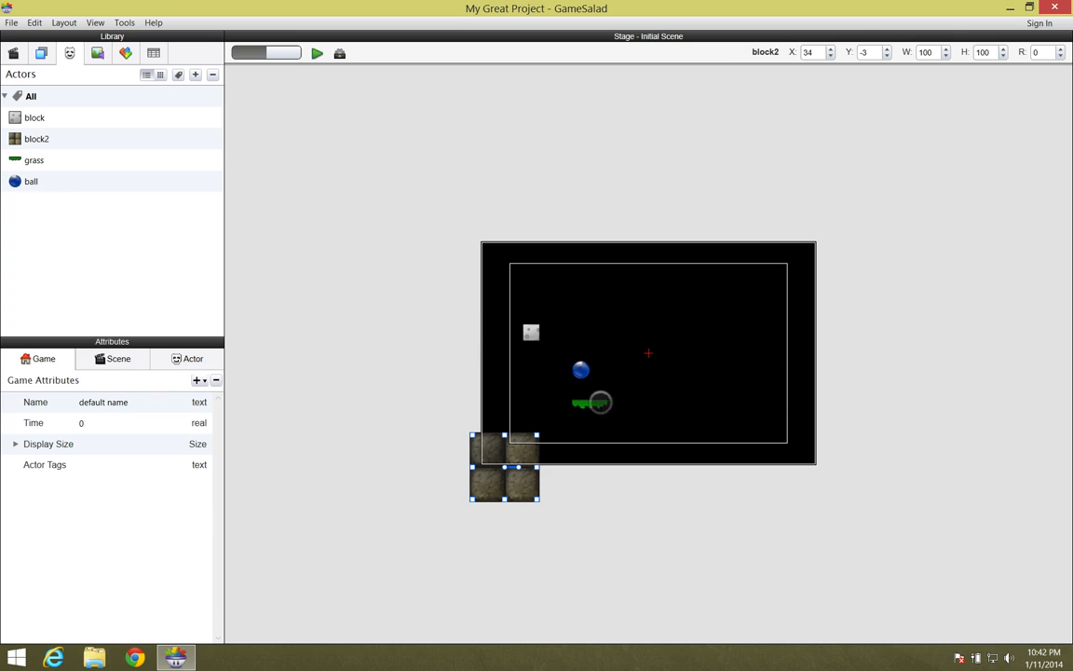
click(596, 401)
drag(580, 402, 480, 431)
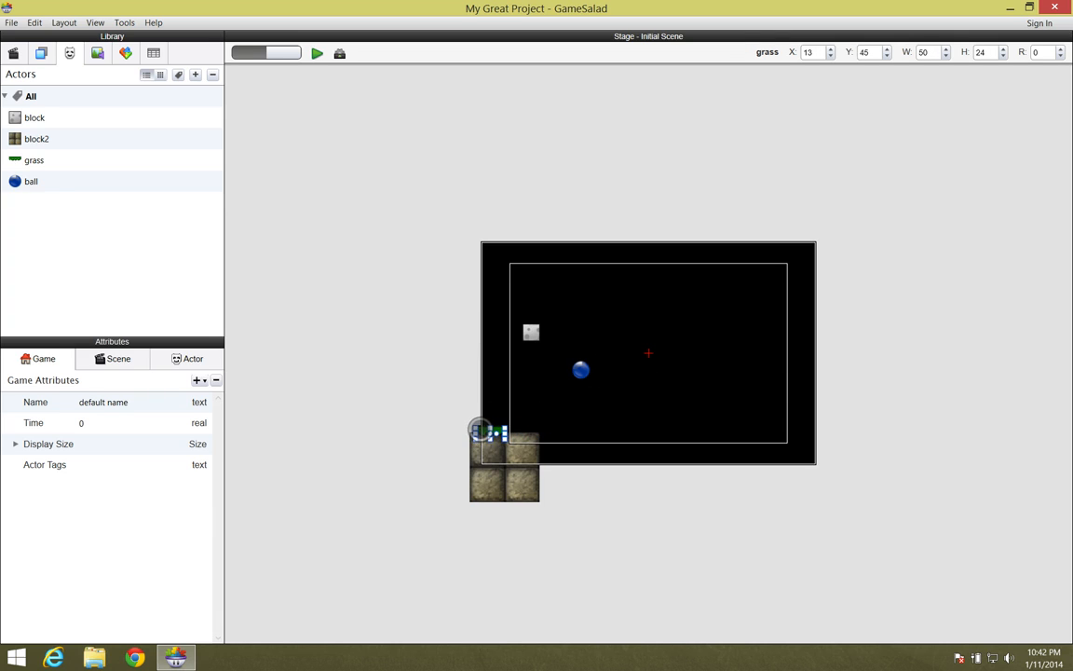
click(531, 332)
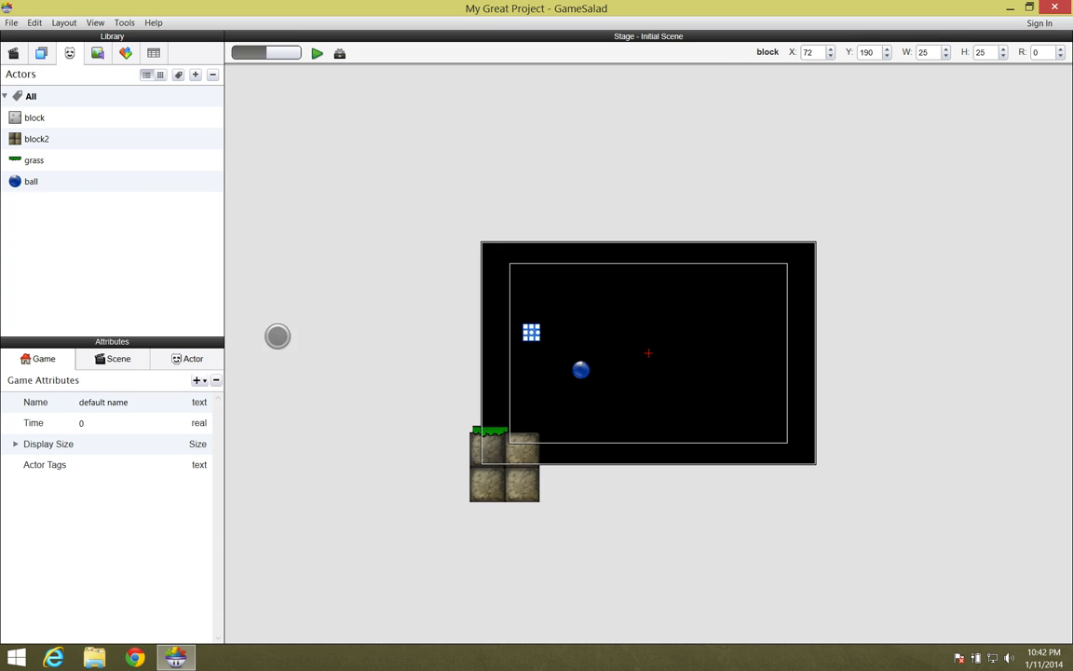
- Set the block2 actor's horizontal and vertical wrap to Tile and stretch its stage instance across the scene to about 510 wide by 98 high
click(60, 140)
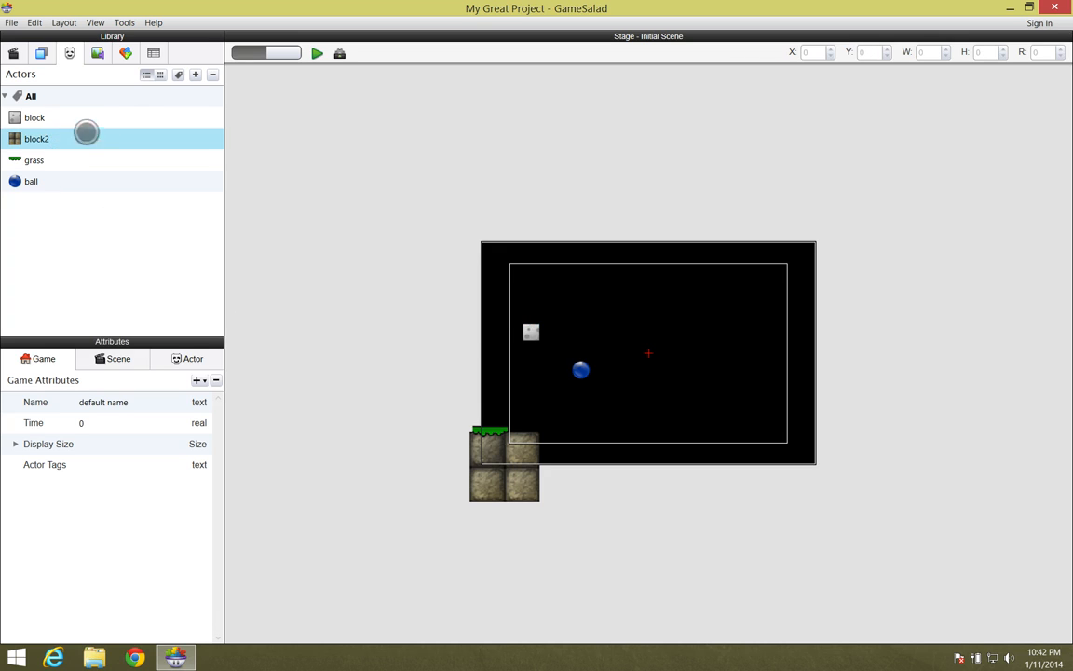
click(191, 358)
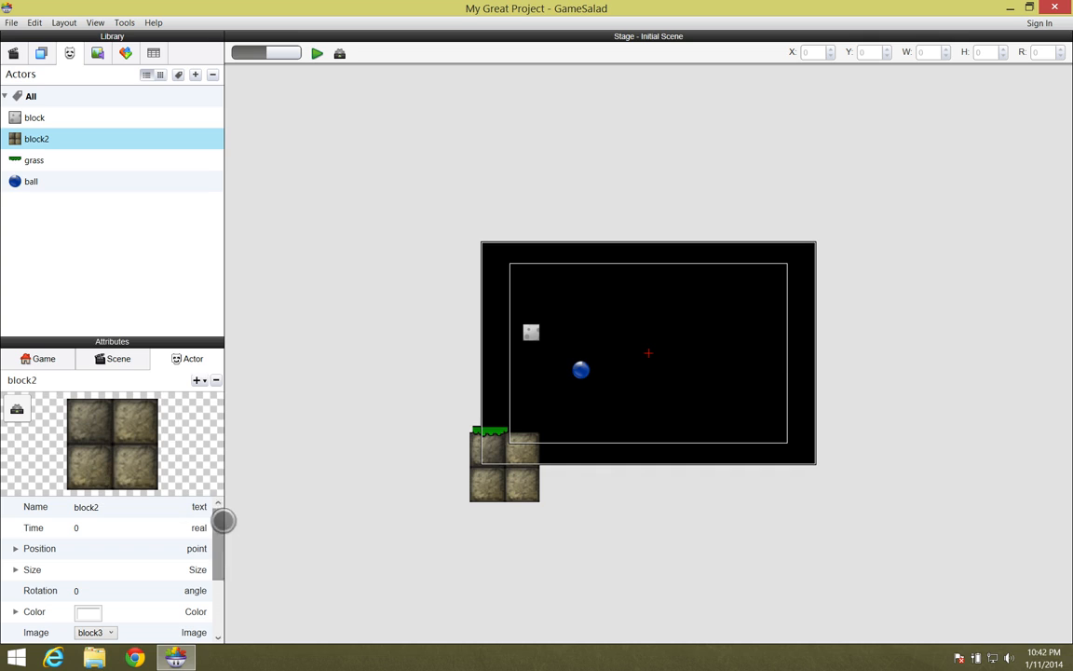
drag(218, 527, 213, 575)
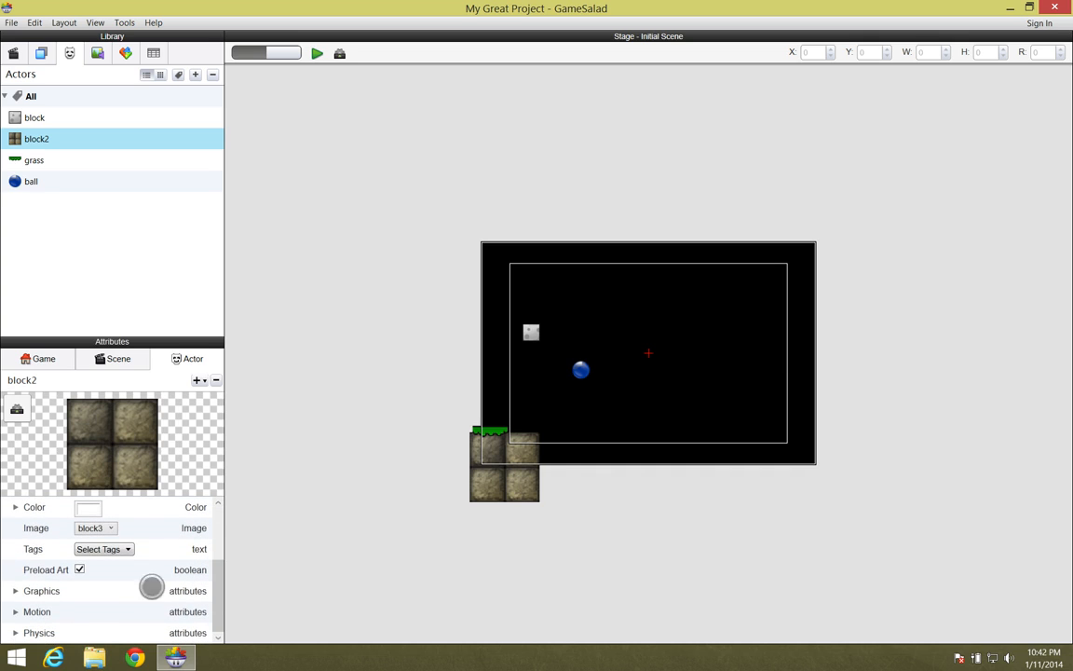
click(15, 590)
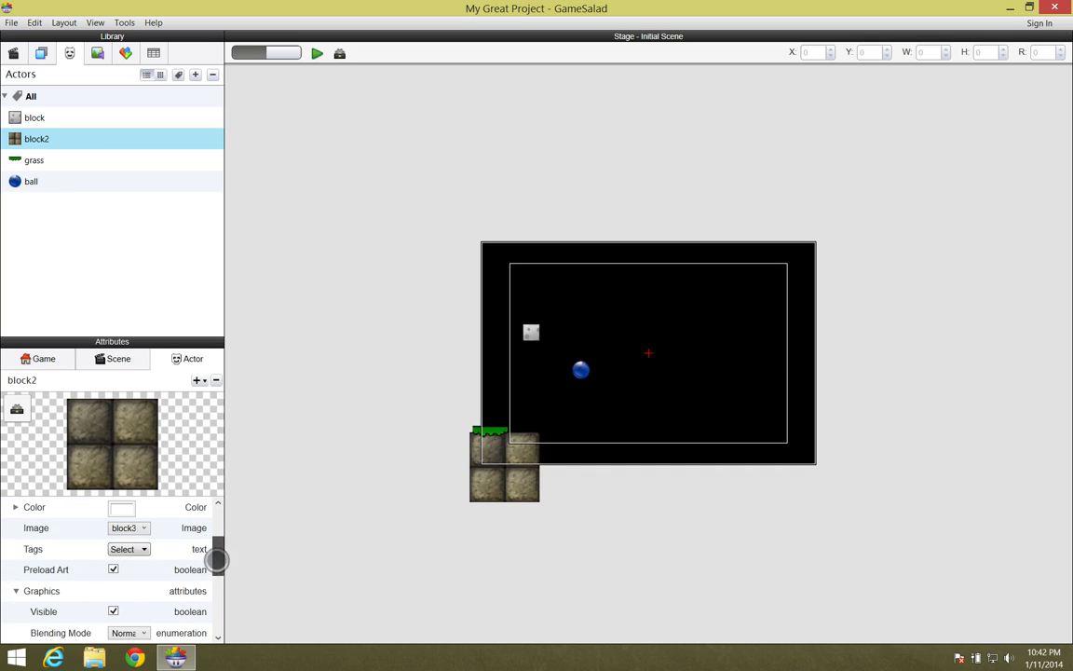
drag(215, 557, 216, 579)
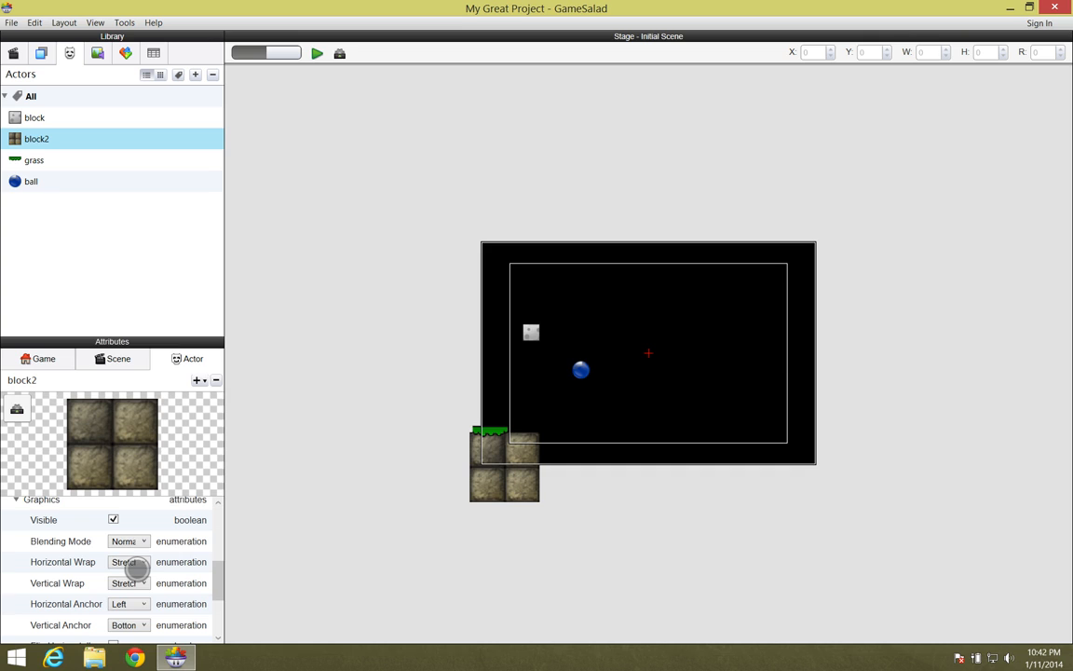
click(137, 562)
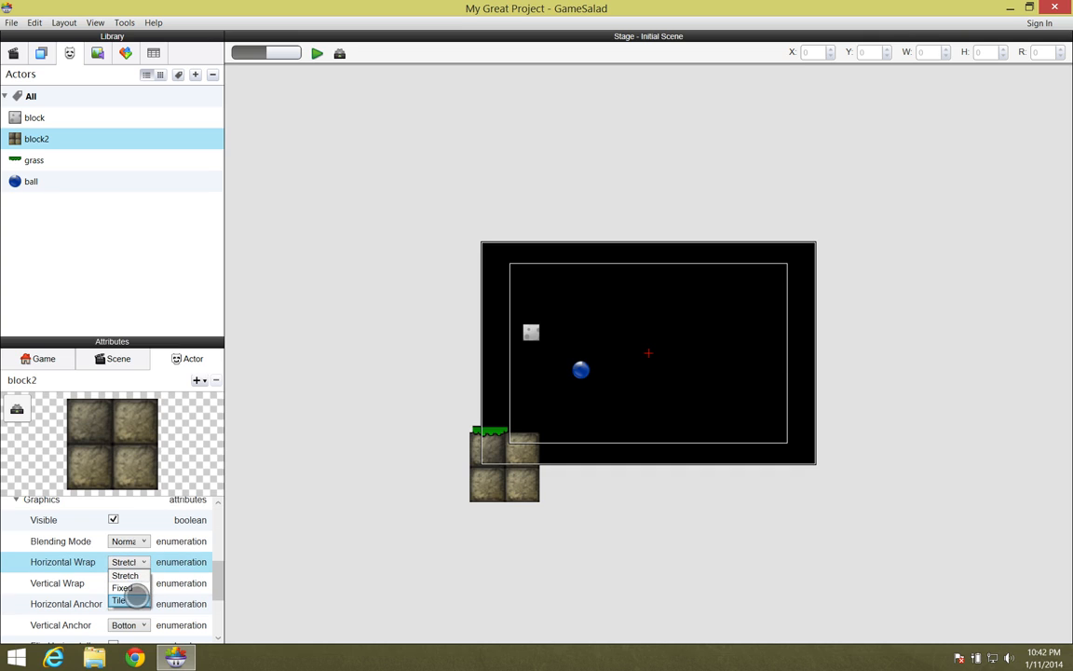
click(123, 600)
click(129, 583)
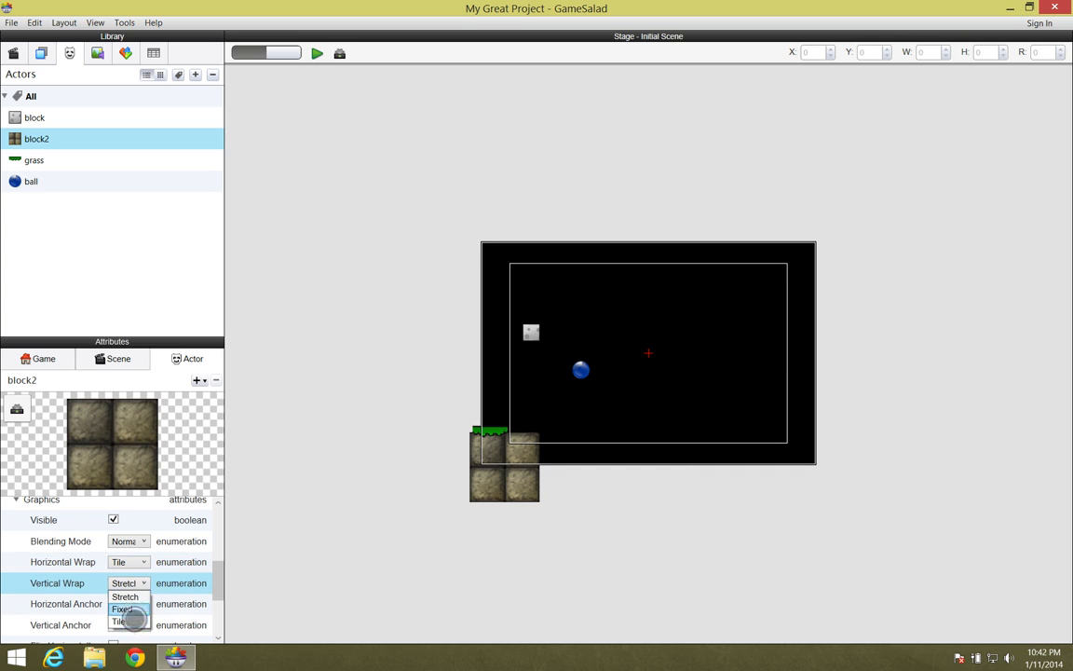
click(125, 621)
click(520, 458)
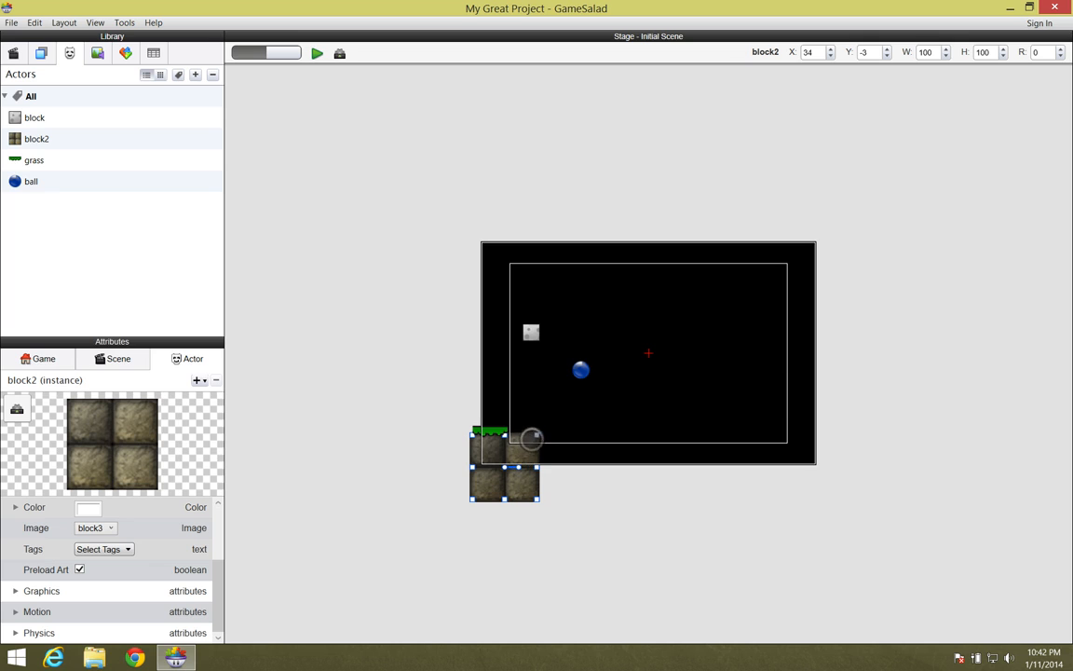
drag(536, 431, 822, 433)
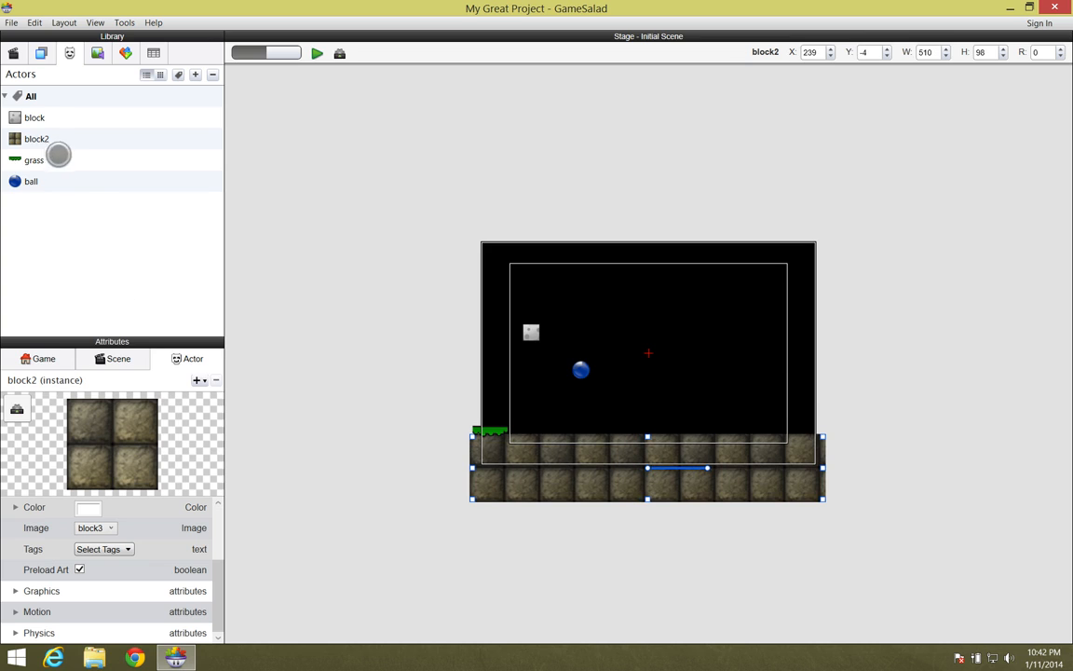
- Set the grass actor's horizontal wrap to Tile and stretch its stage instance along the top of the blocks to about 510 wide
click(49, 159)
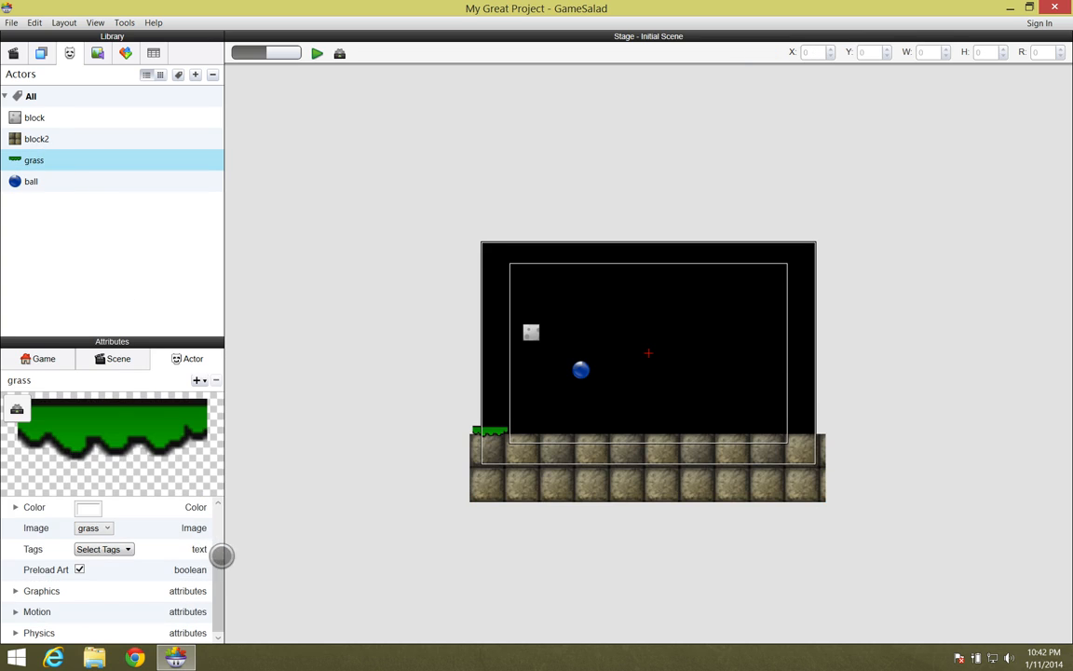
mouse_move(218, 603)
mouse_down()
mouse_move(217, 539)
mouse_move(212, 603)
mouse_up()
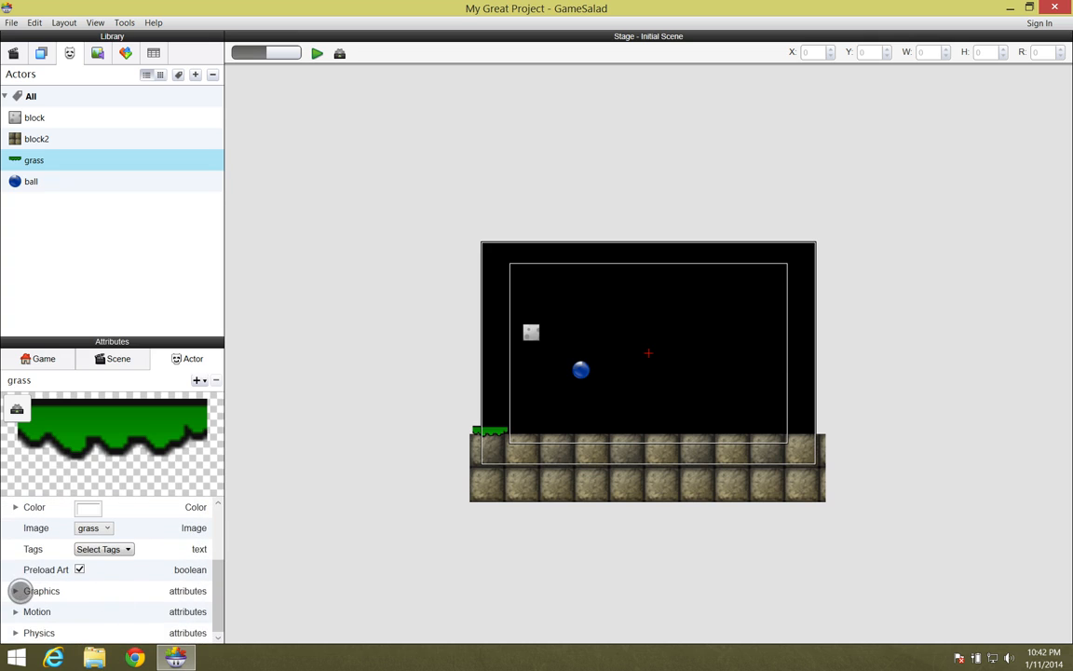
click(15, 591)
mouse_move(213, 560)
mouse_down()
mouse_move(213, 593)
mouse_move(213, 579)
mouse_up()
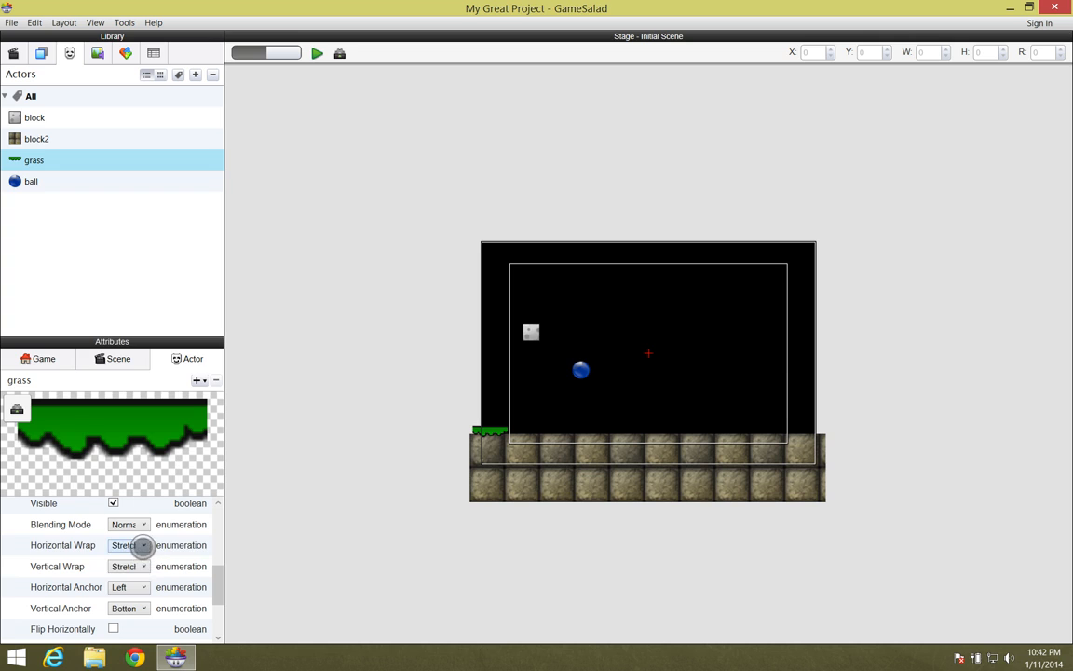
click(140, 546)
click(133, 584)
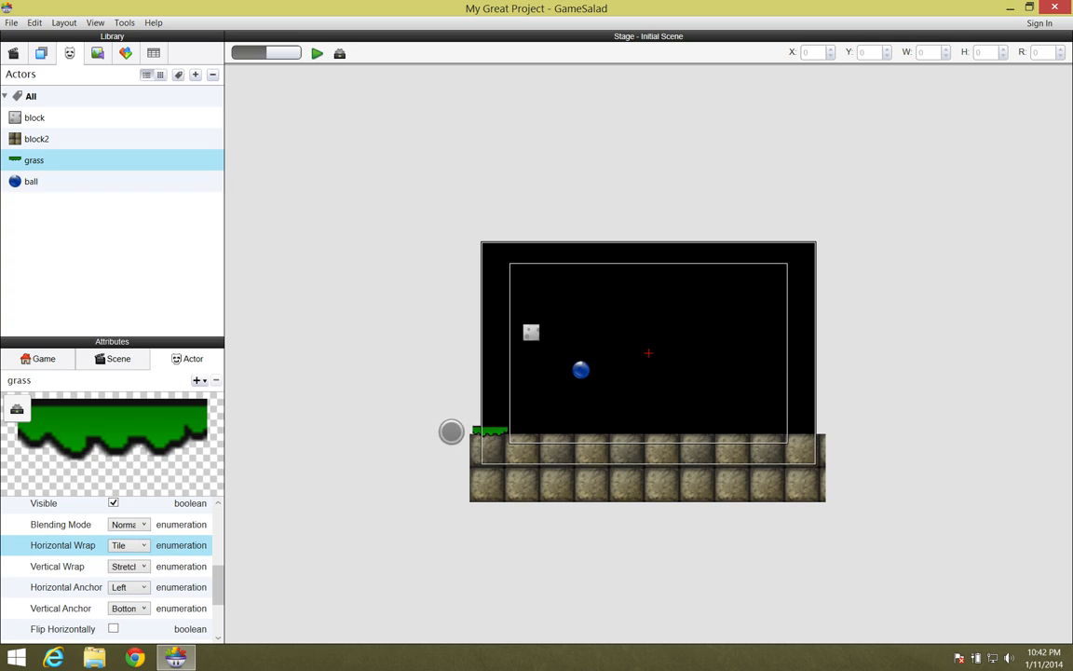
click(491, 430)
drag(523, 433, 827, 463)
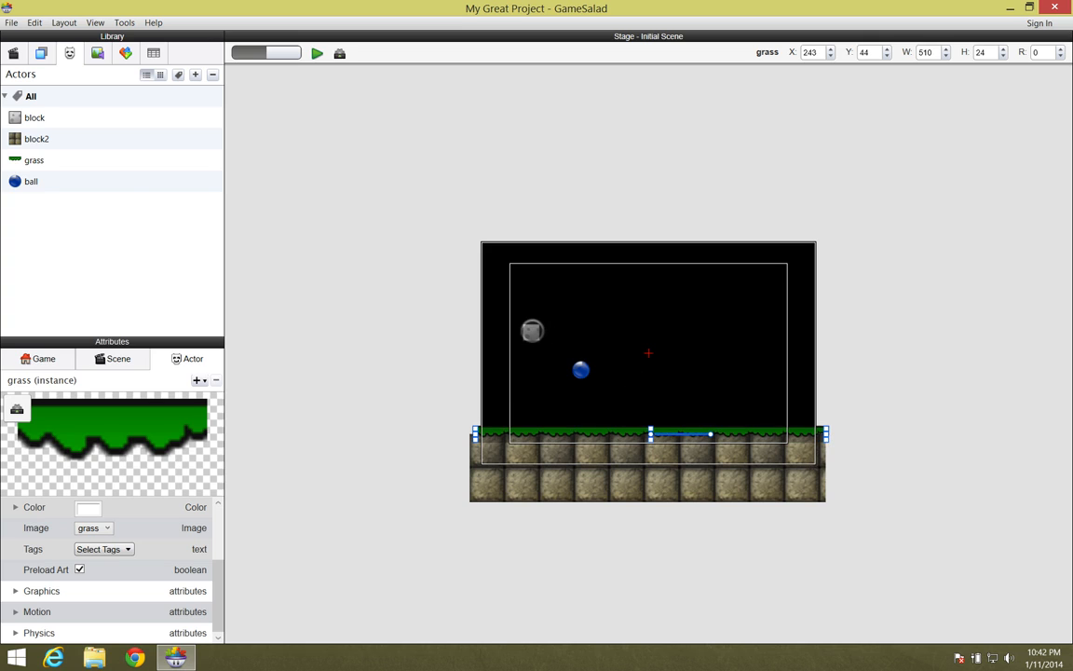
- Set the block actor's horizontal and vertical wrap to Tile
click(46, 116)
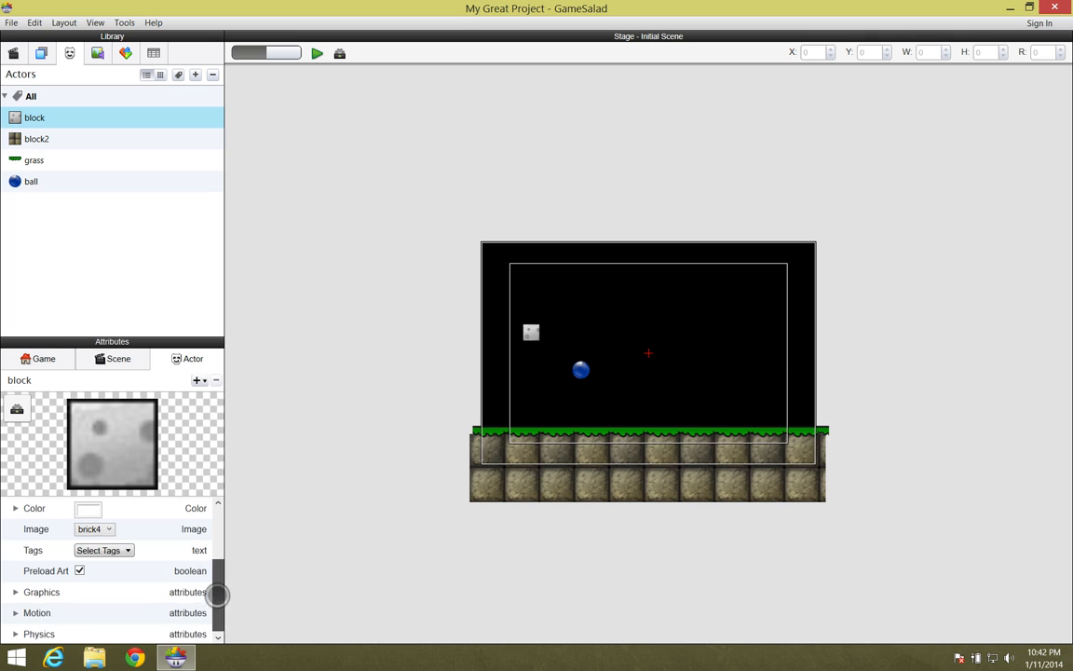
click(15, 590)
drag(218, 556, 218, 581)
click(133, 553)
click(135, 590)
click(140, 575)
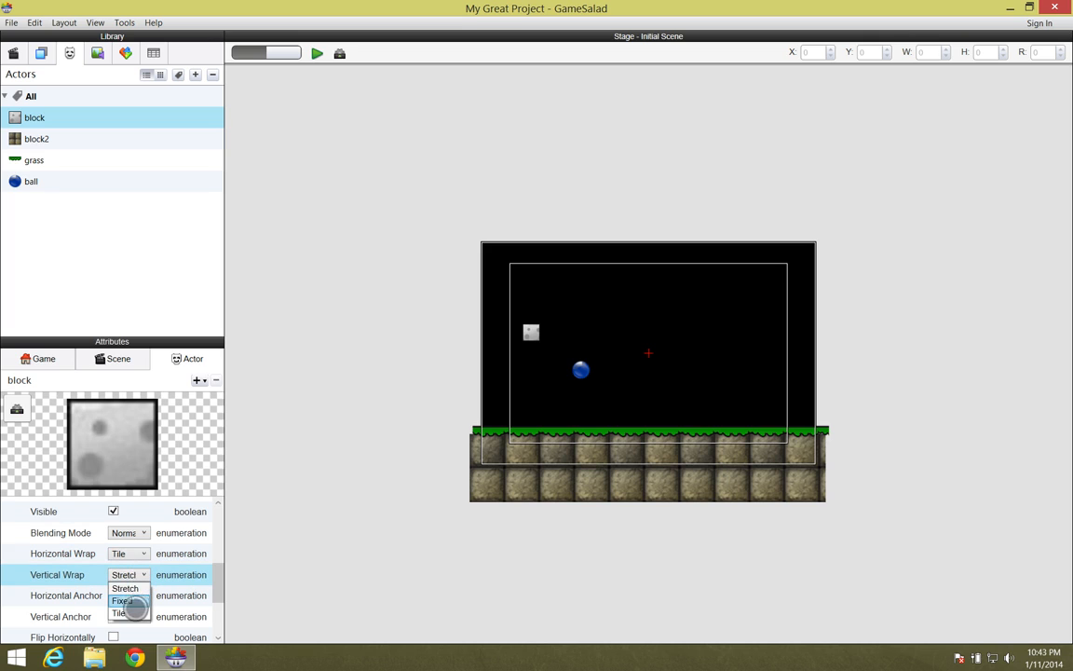
click(137, 611)
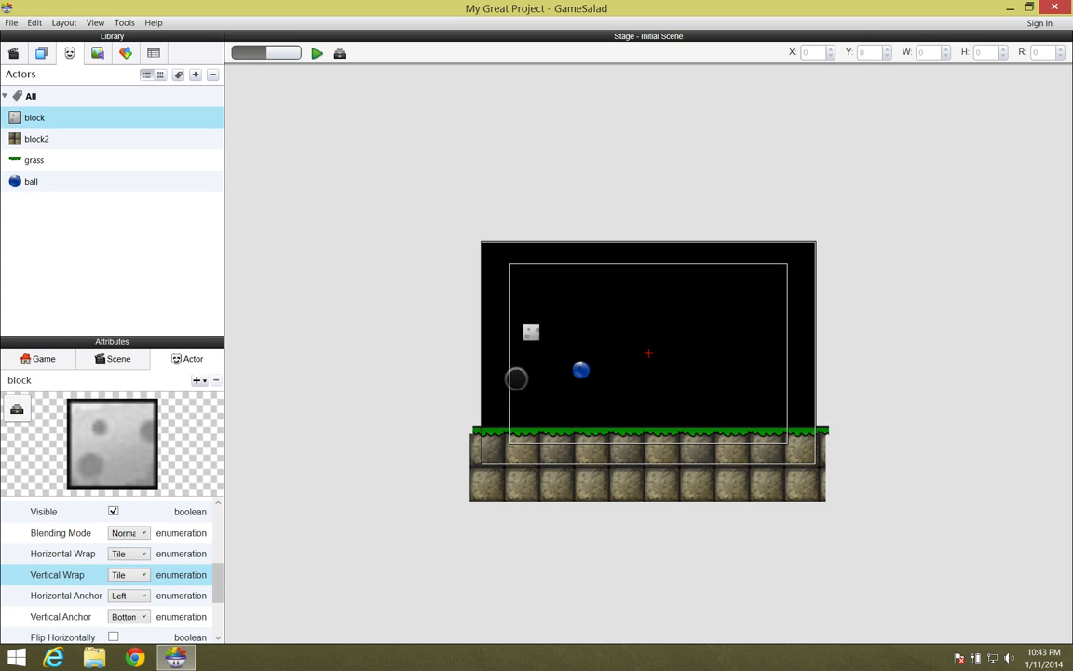
- Stretch the block instance to about 526 wide by 303 high so it fills the scene above the ground as a background
click(531, 333)
drag(539, 325, 828, 239)
drag(526, 338, 467, 443)
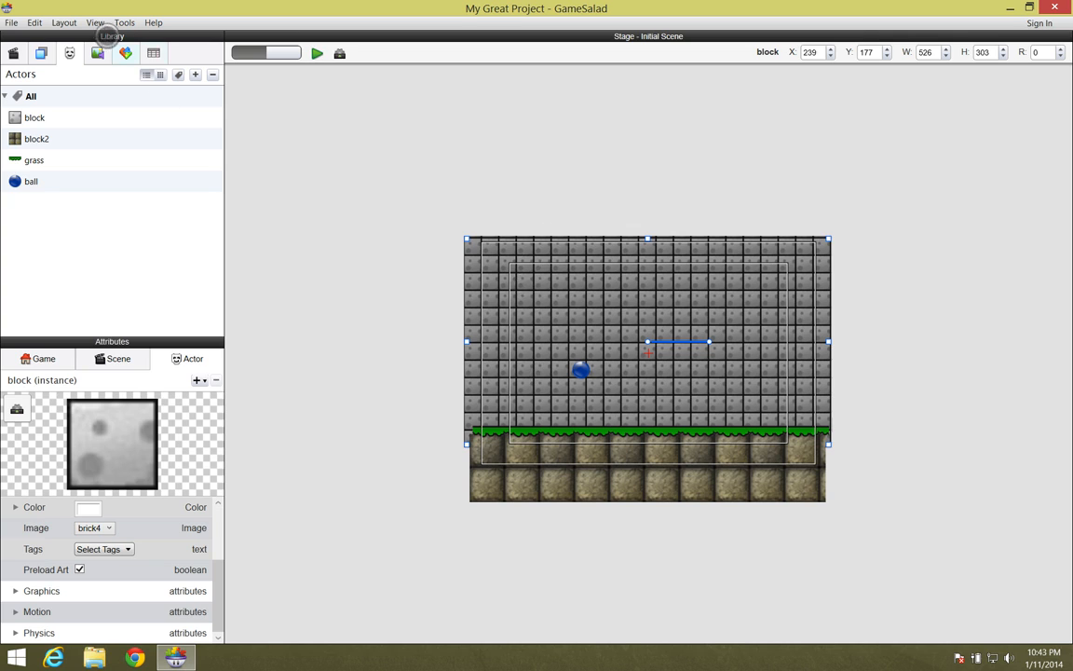
click(64, 23)
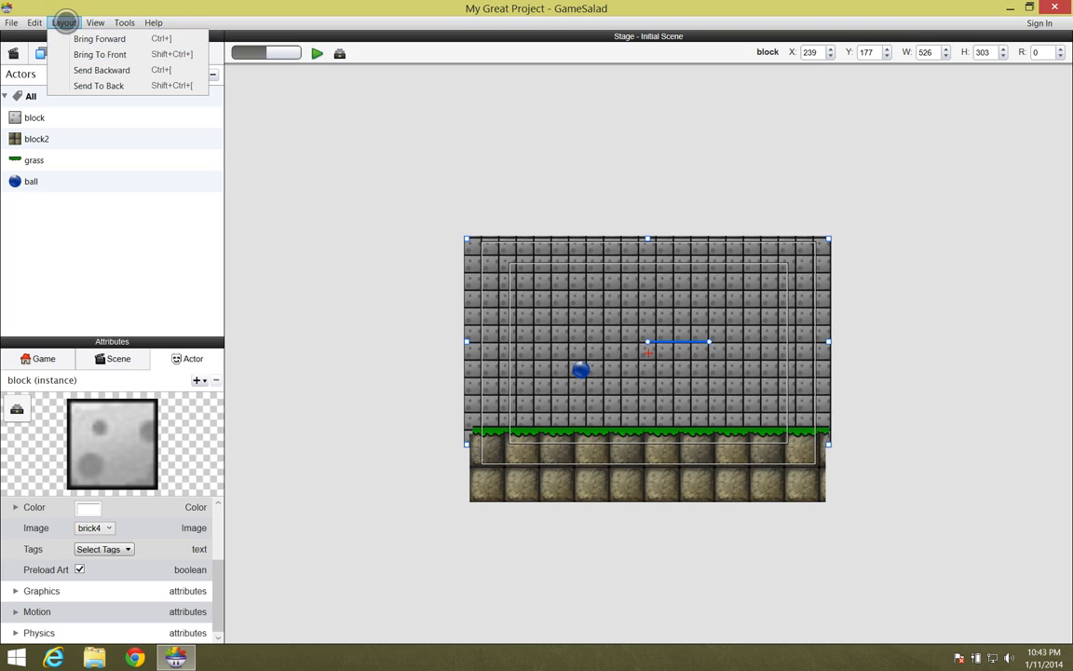
click(65, 22)
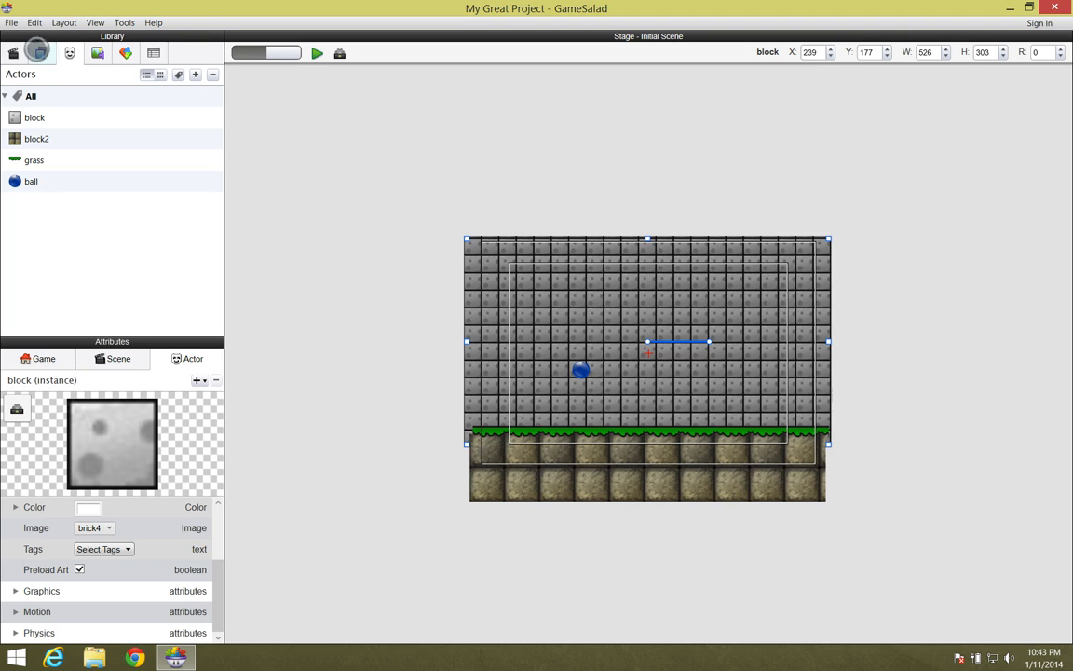
- Move the ball below the block in the Background layer's stacking order and return it to the top of the layer
click(42, 54)
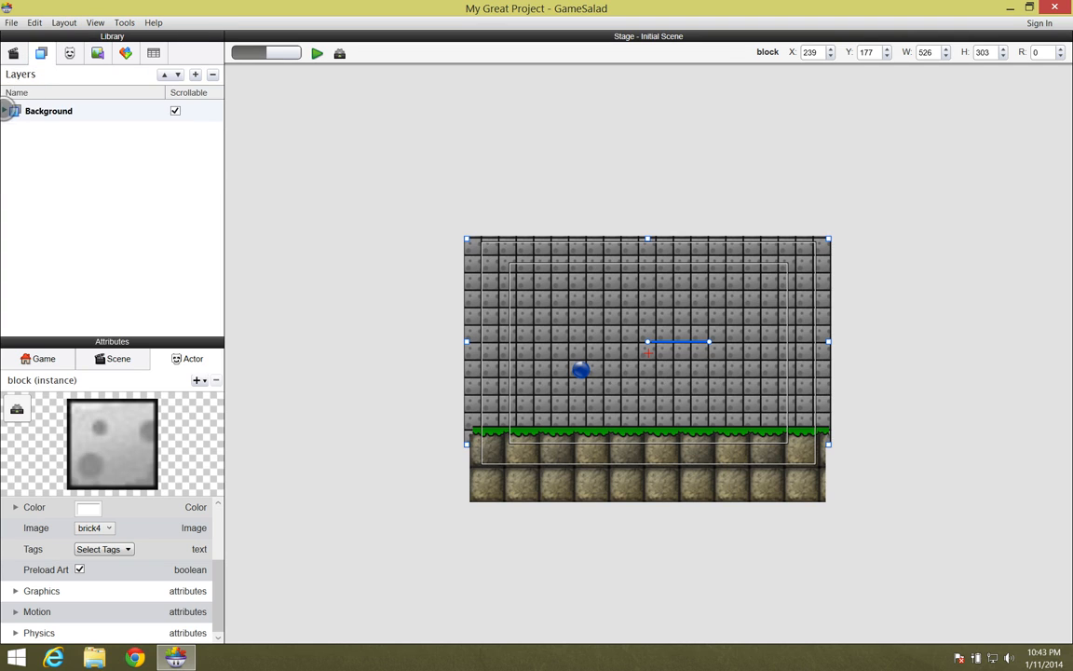
click(5, 110)
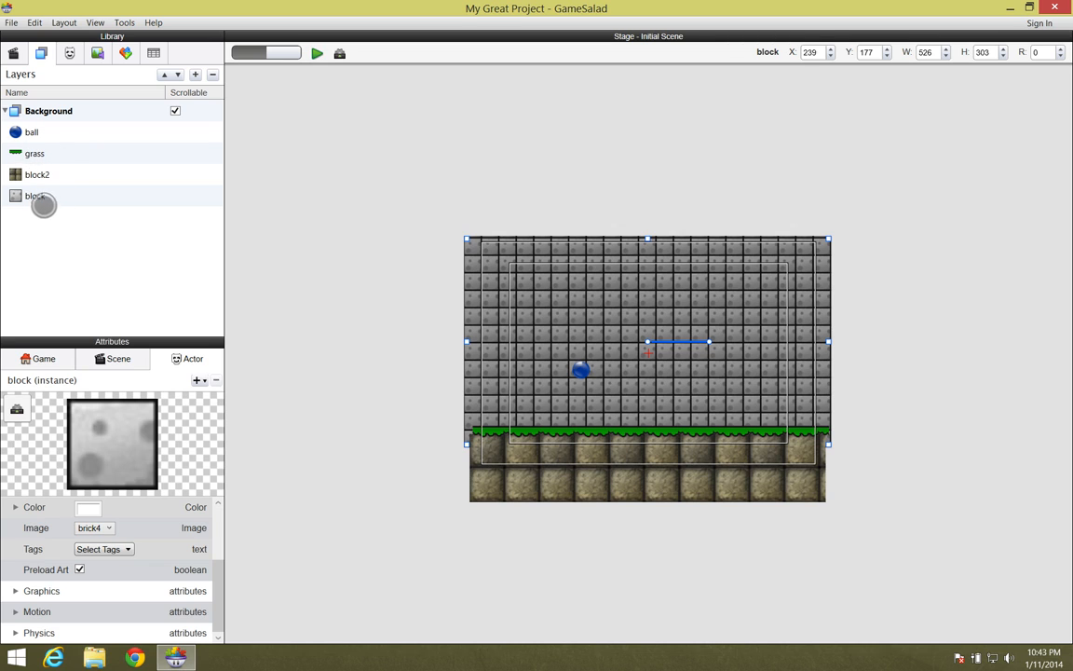
drag(25, 132, 47, 175)
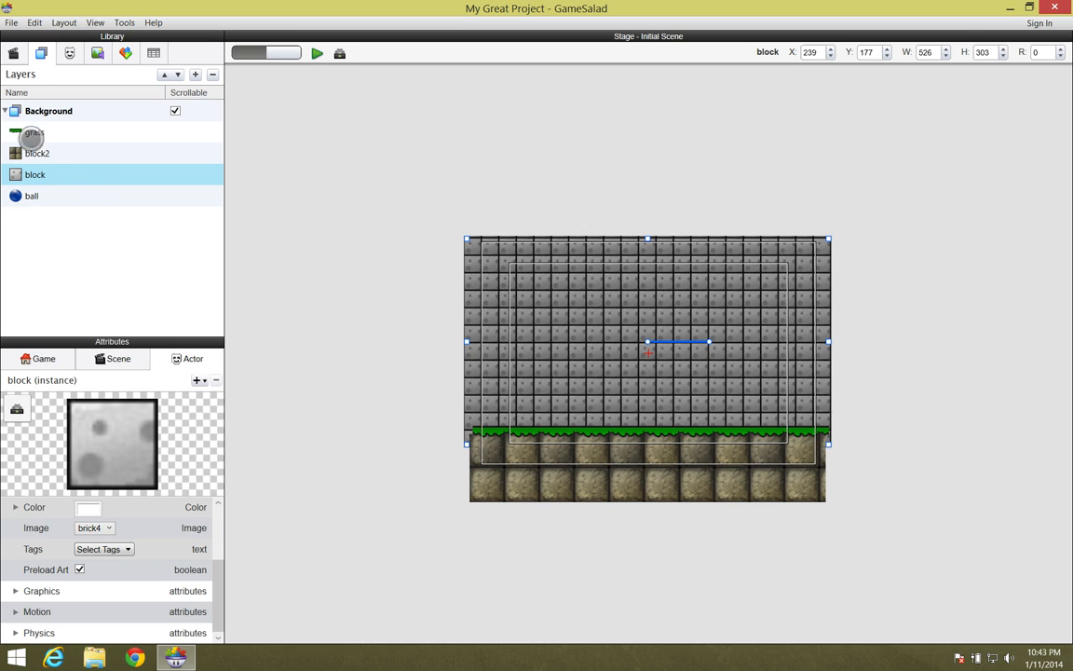
drag(37, 195, 42, 128)
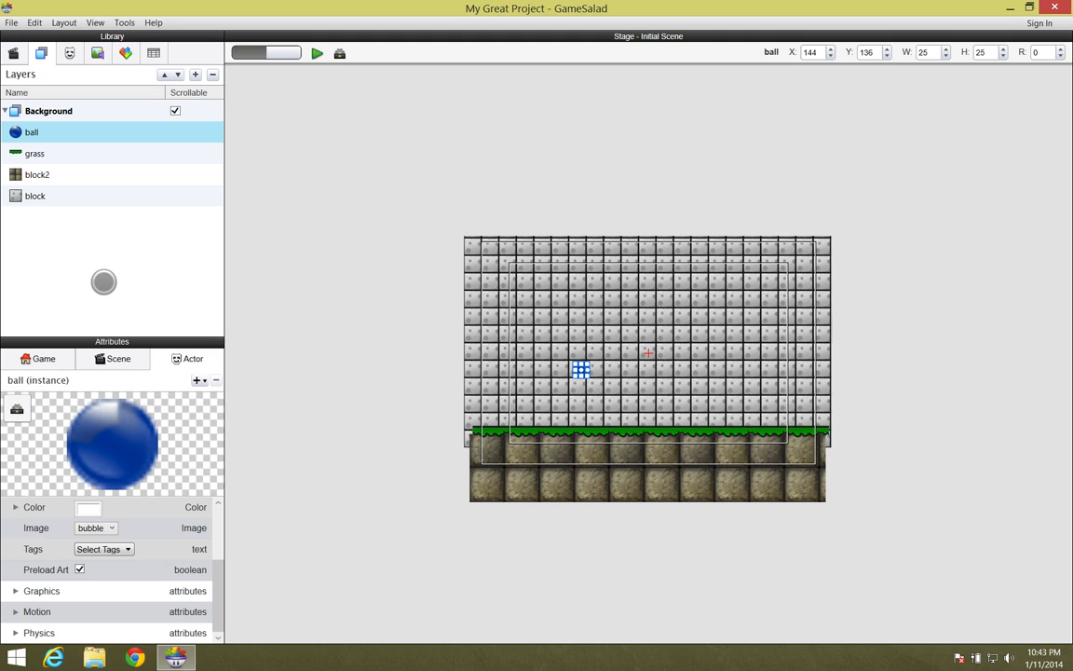
click(323, 218)
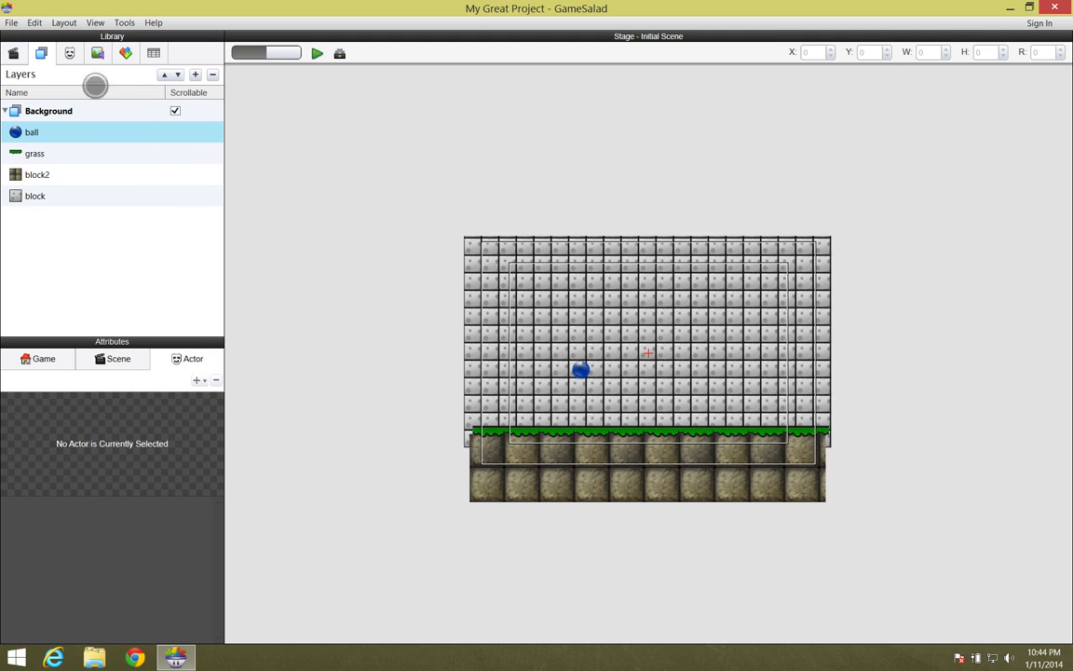
- Preview the Initial Scene and return to the editor
click(71, 54)
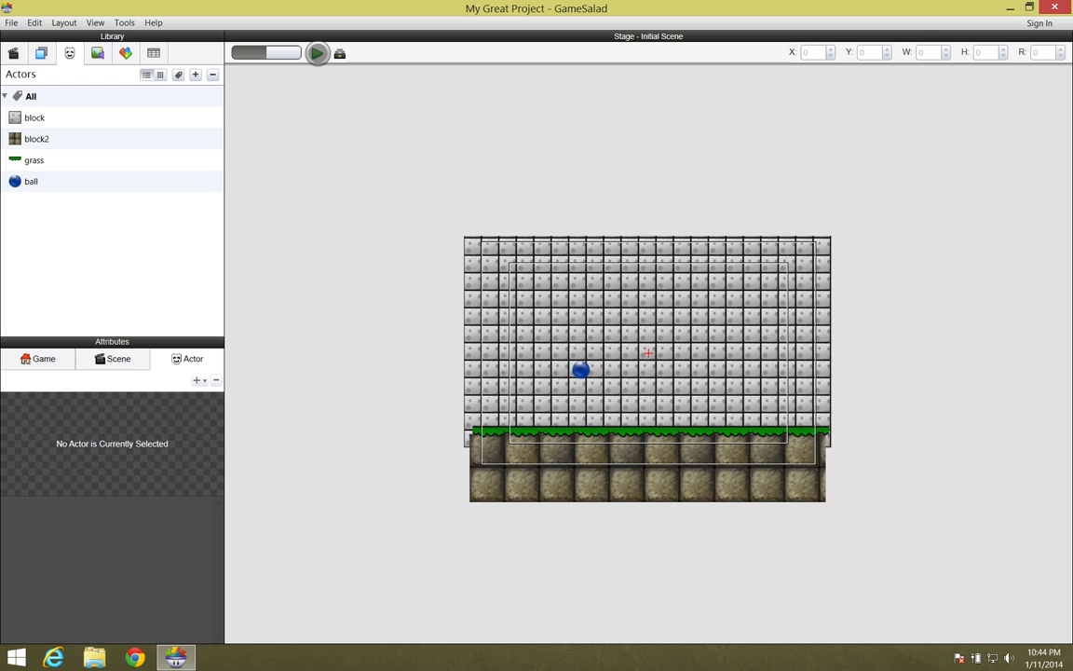
click(317, 53)
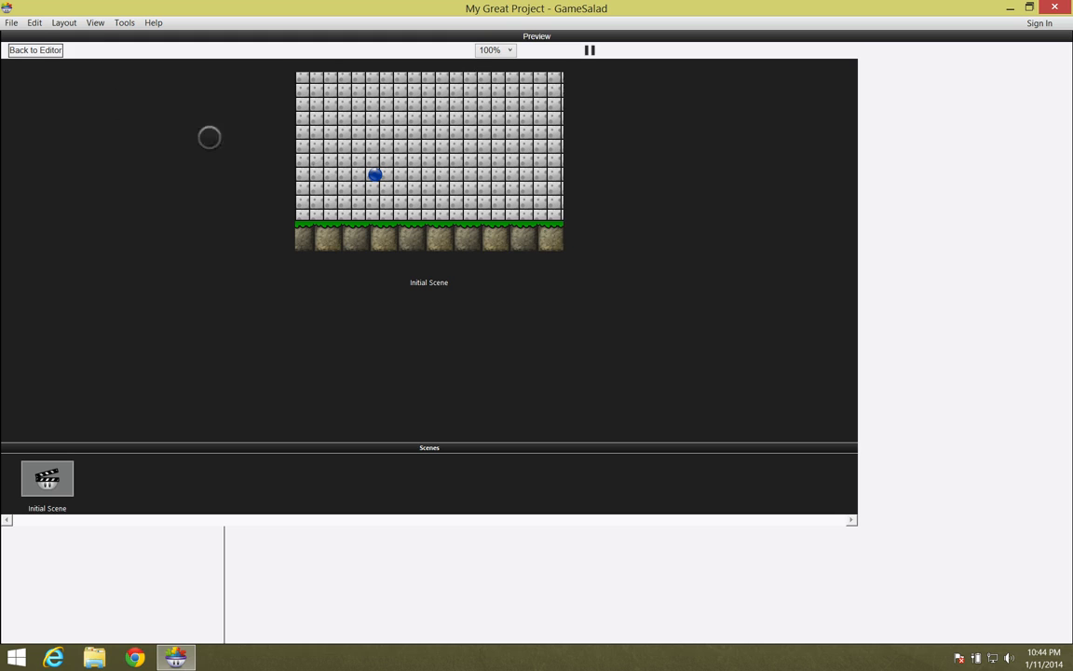
click(35, 51)
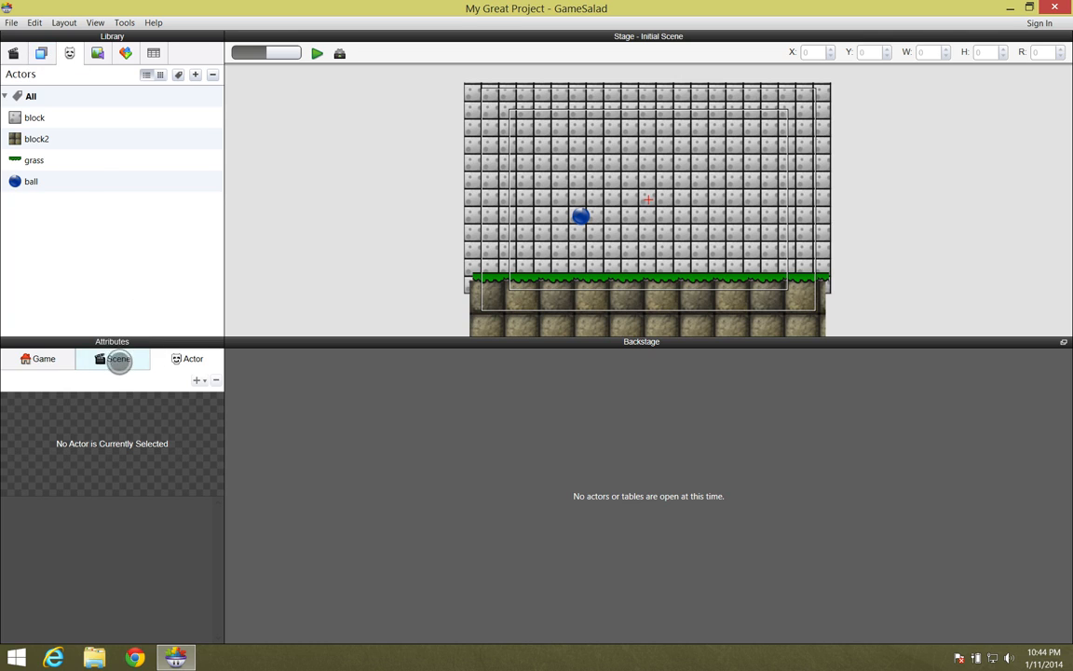
- Set the Initial Scene's width to 1000 in its size attributes
click(134, 359)
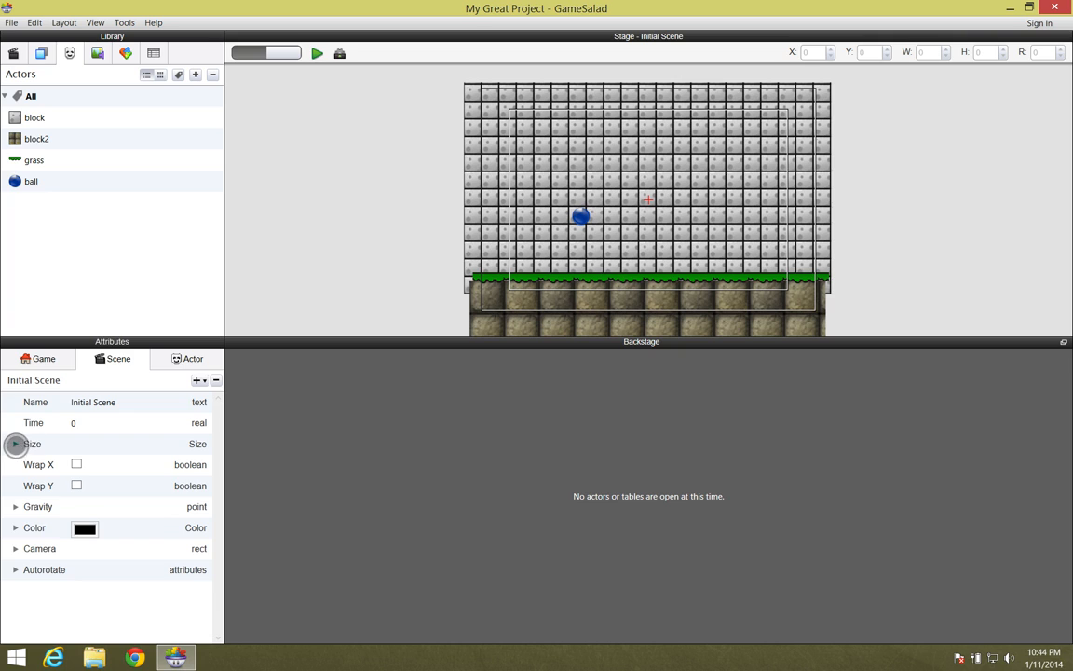
click(16, 444)
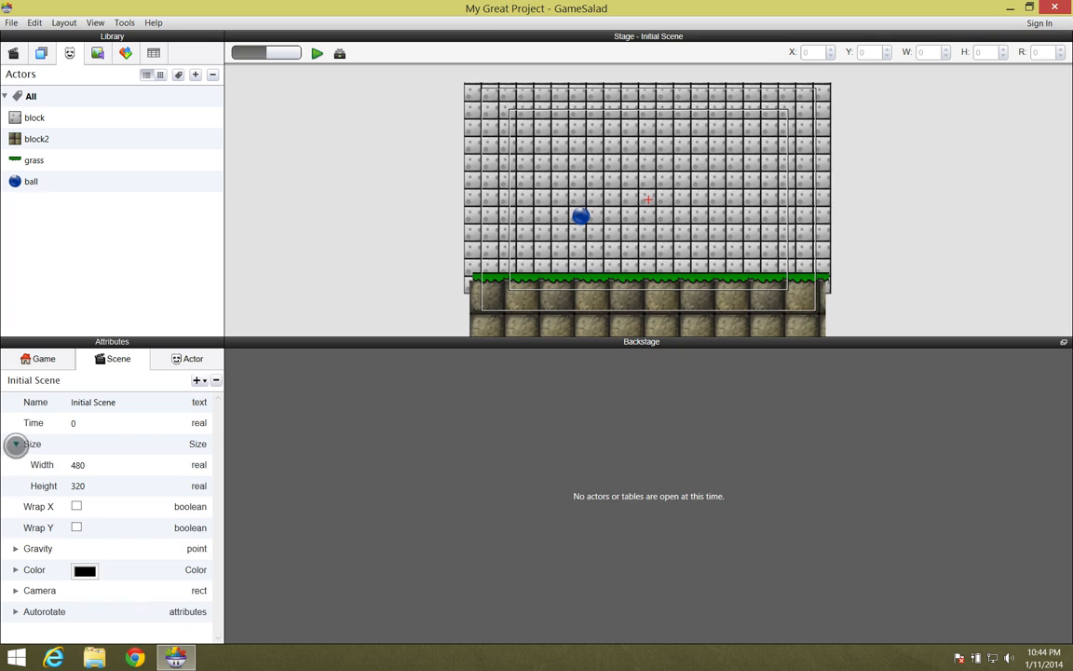
click(77, 464)
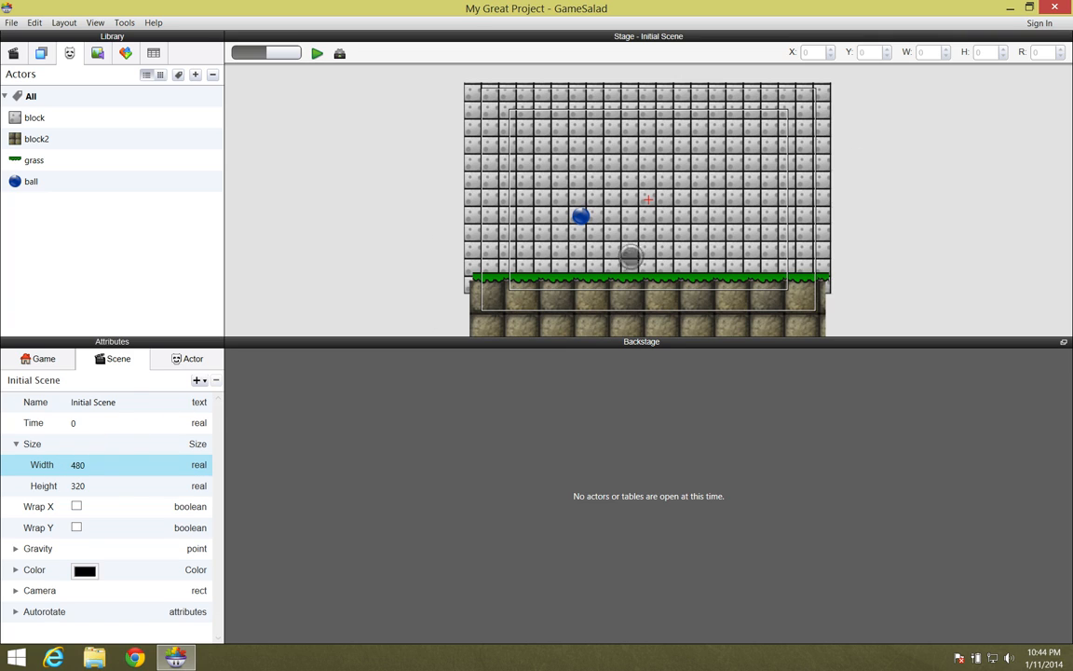
click(77, 464)
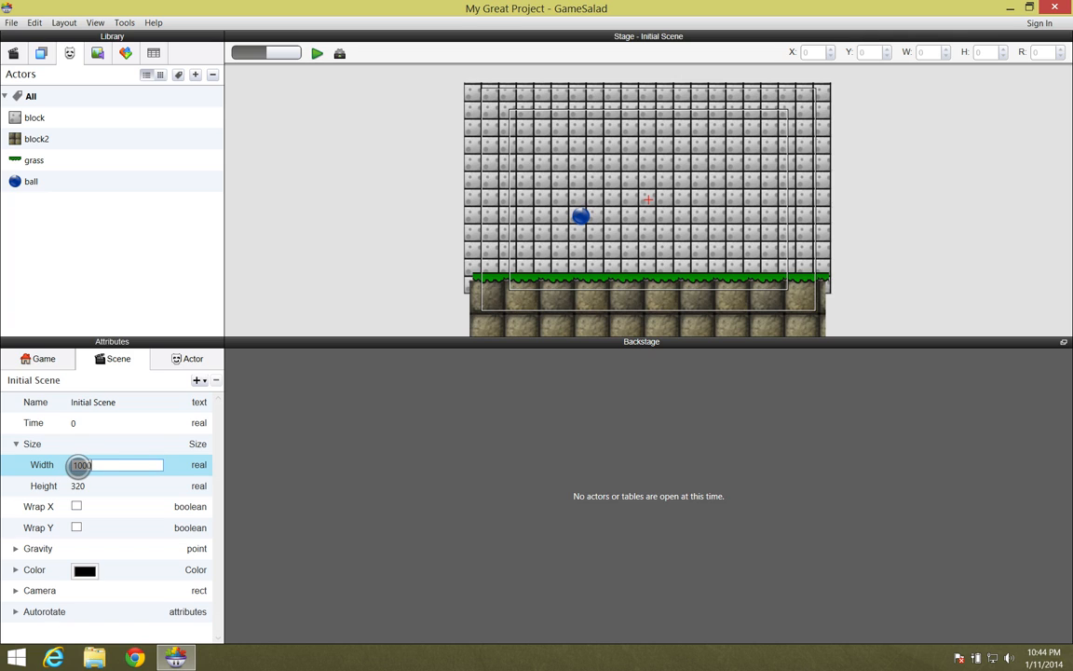
key(Return)
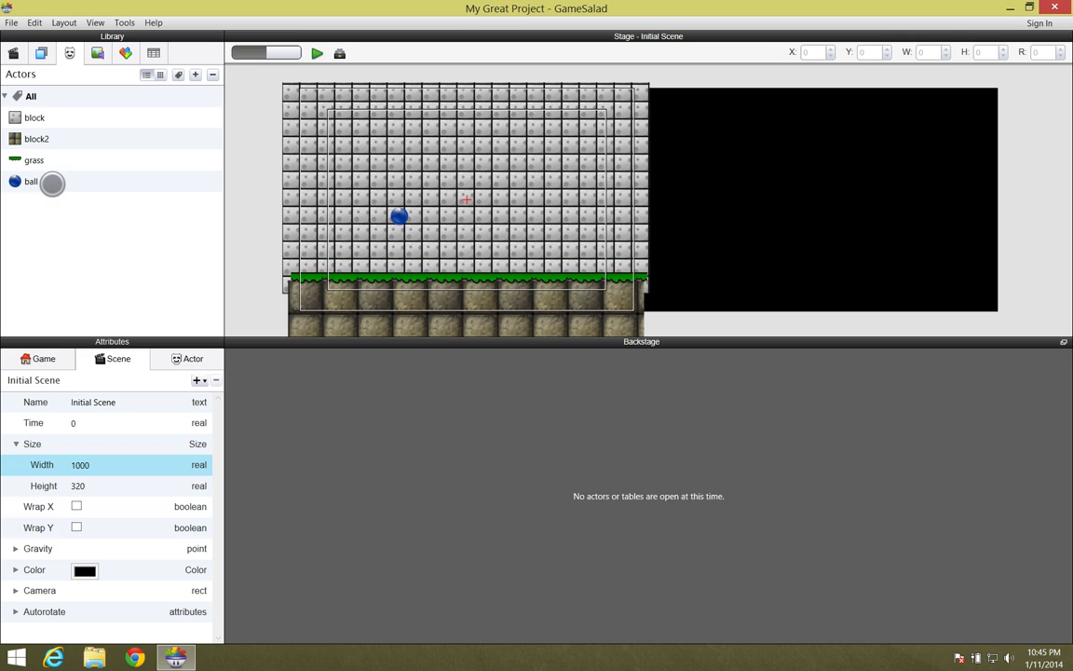
- Add a rule to the ball actor prototype with a Key condition for the right key being down
double_click(53, 184)
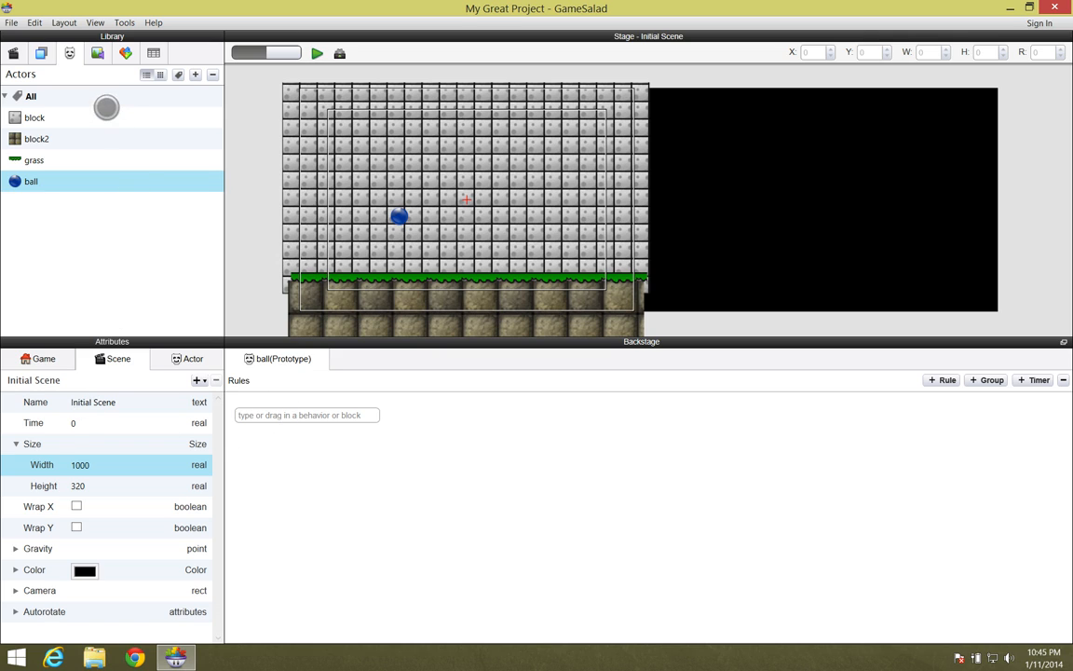
click(124, 54)
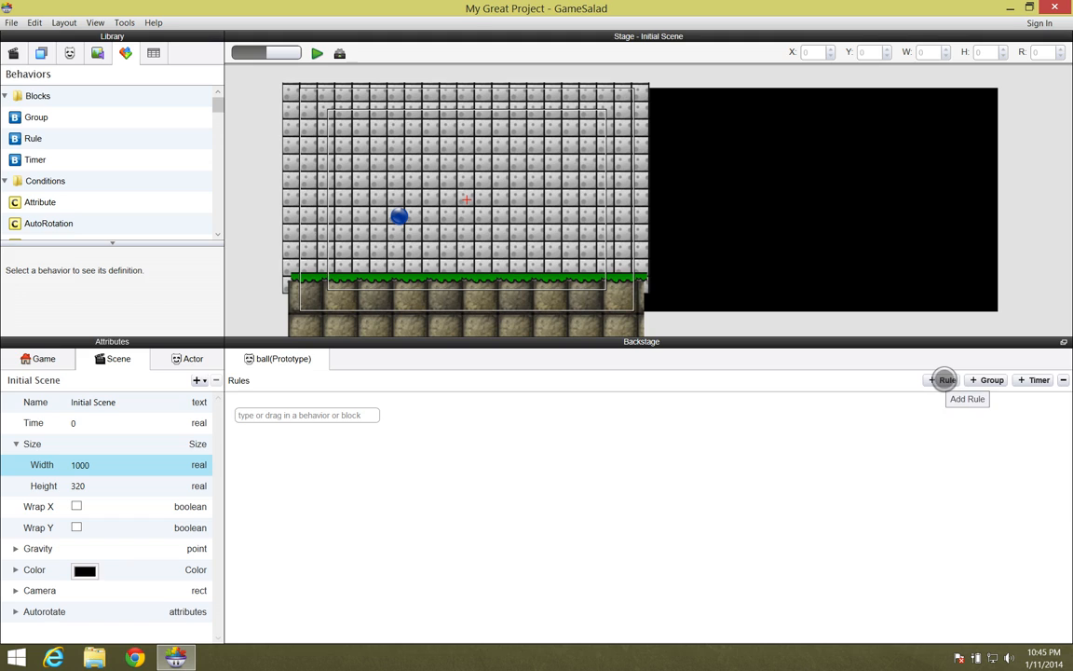
click(944, 380)
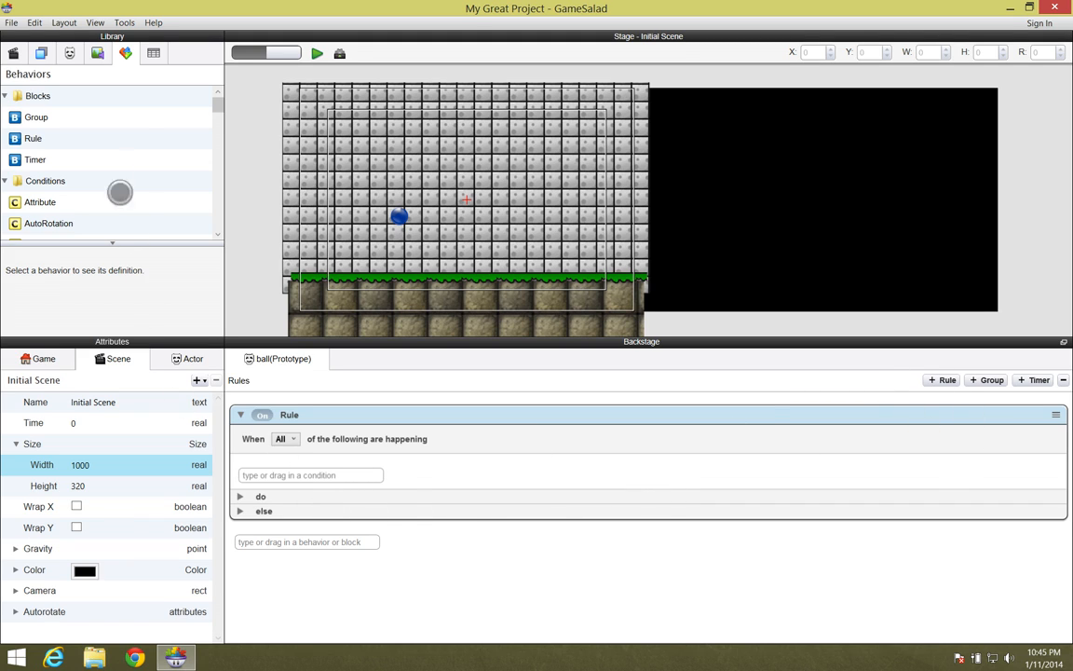
drag(215, 108, 215, 117)
drag(15, 163, 279, 466)
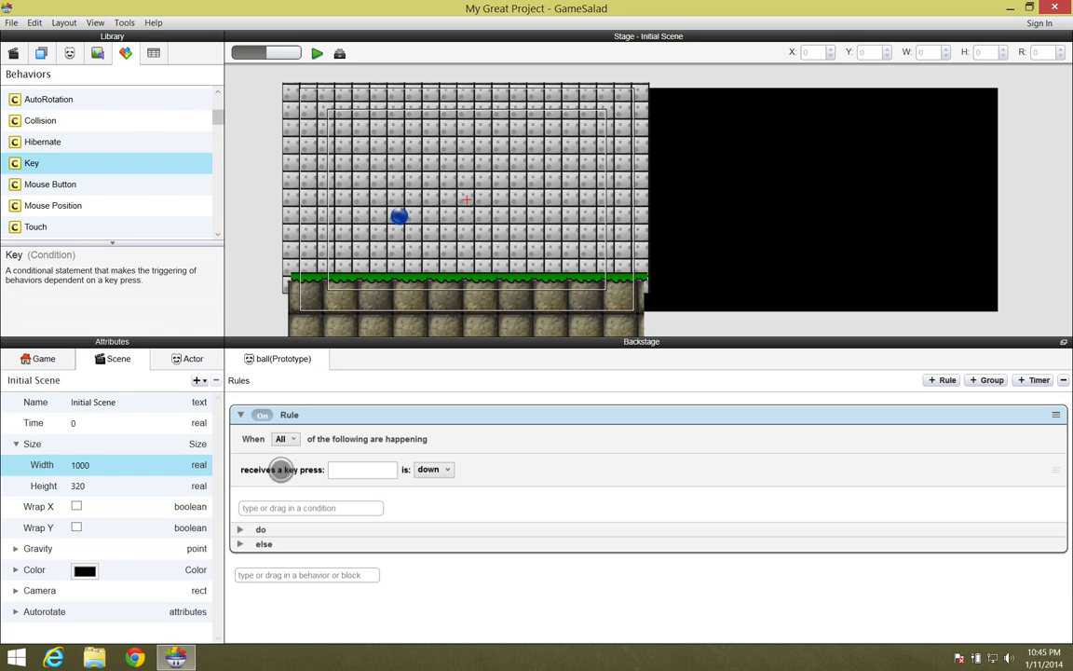
click(357, 469)
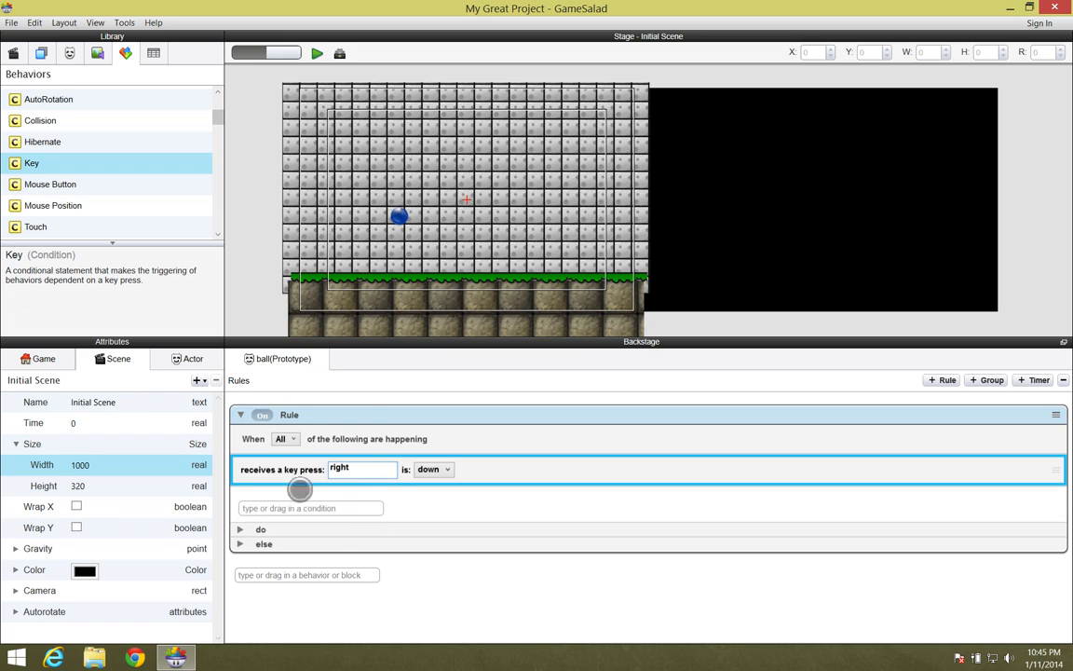
- Add a Move behavior to the right-key rule's do section with its default settings, and collapse the rule
click(240, 529)
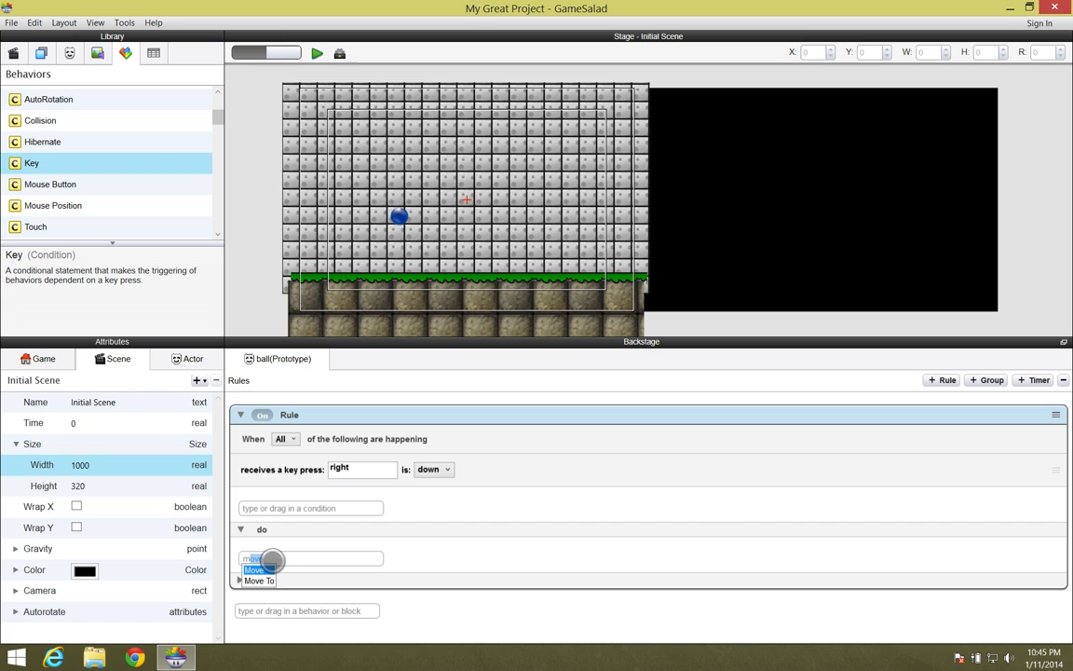
click(258, 569)
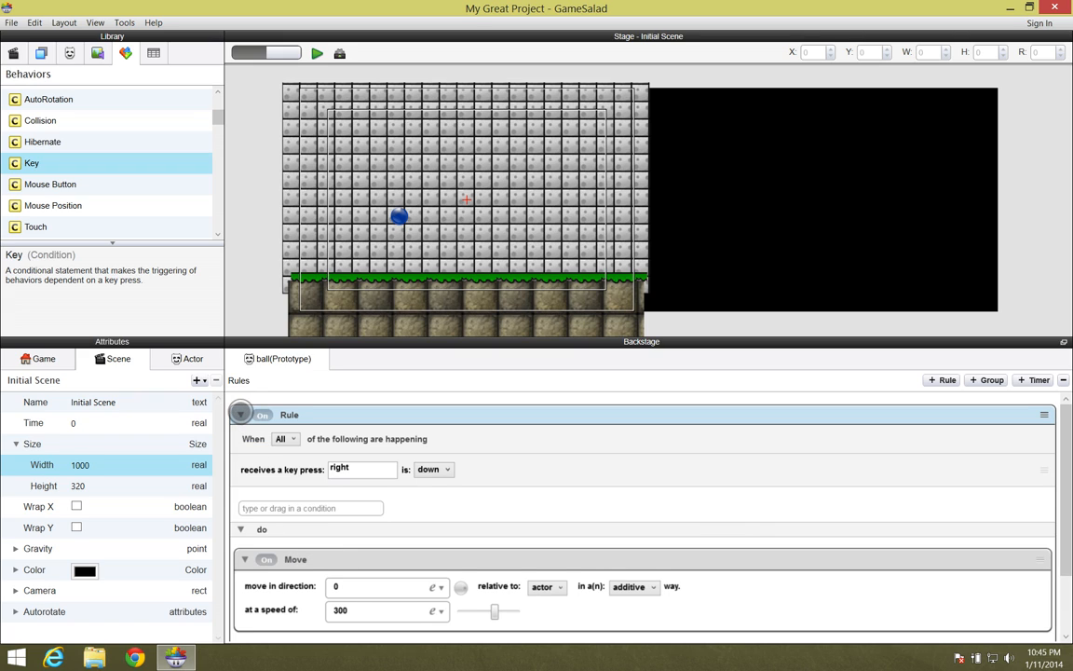
click(240, 413)
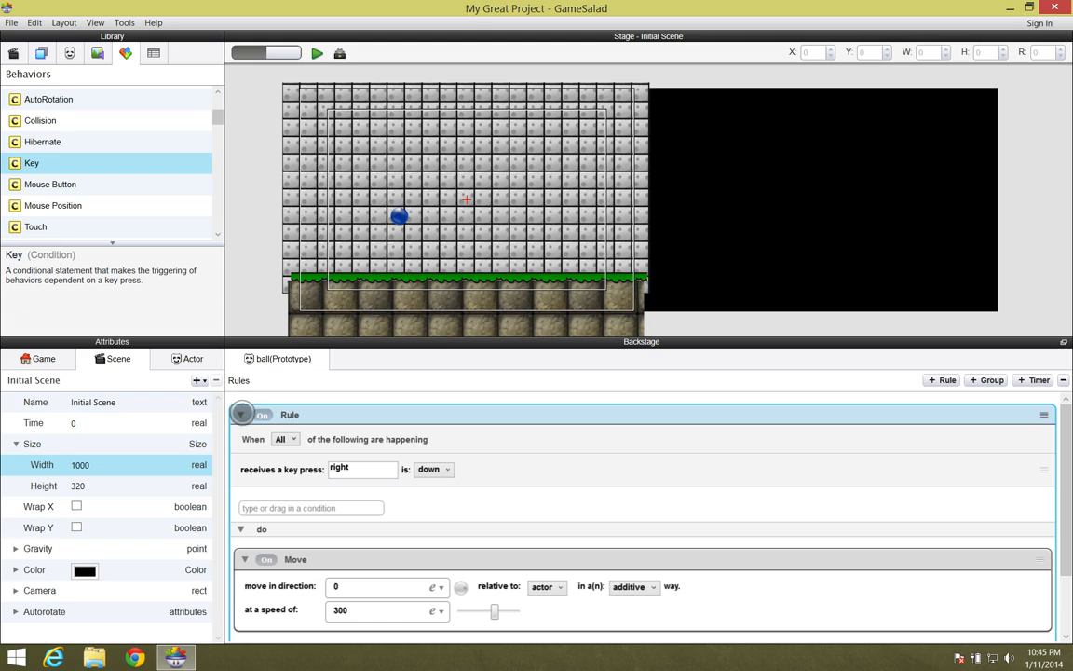
click(239, 412)
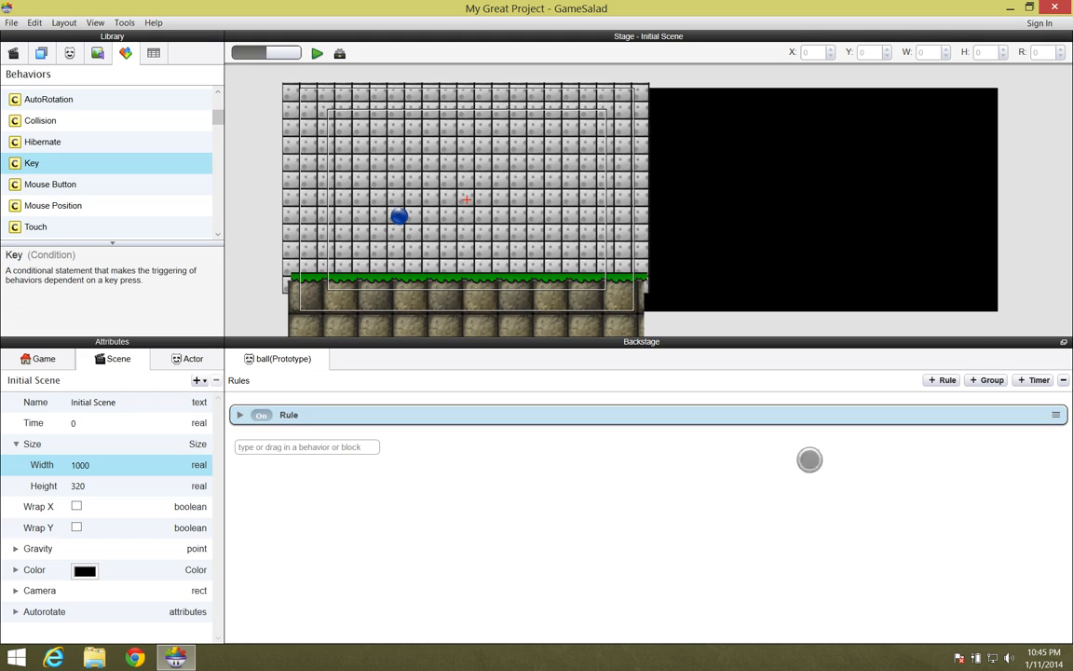
- Add a second rule to the ball with a Key condition for the left key being down
click(946, 380)
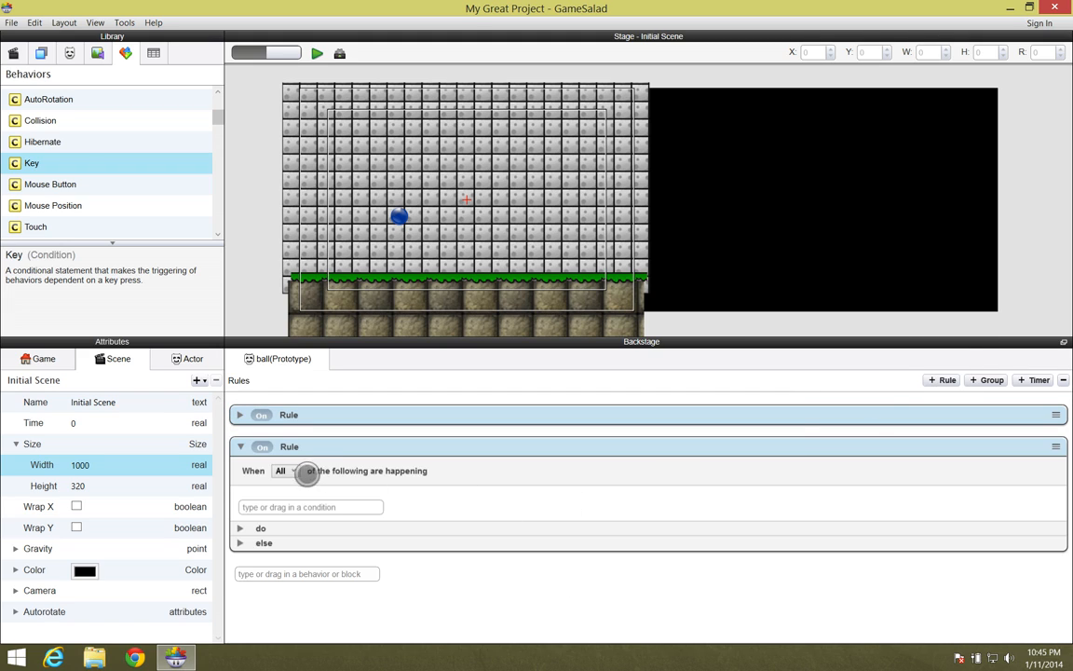
drag(52, 174, 285, 505)
click(369, 501)
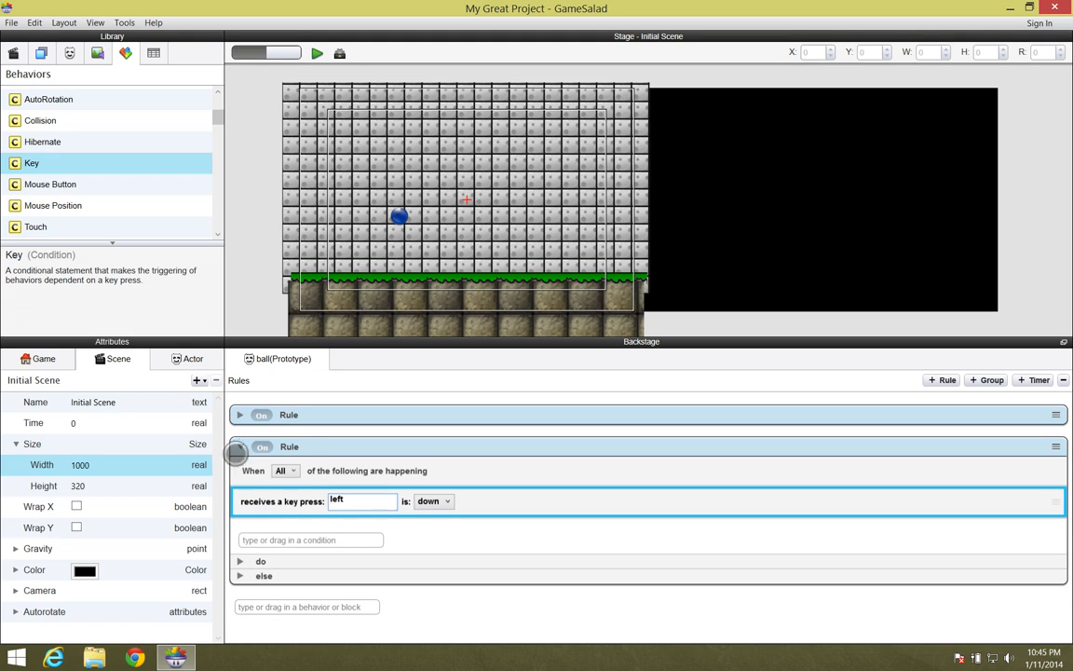
- Add a Move behavior to the left-key rule's do section and set its direction to 180
click(240, 560)
click(275, 590)
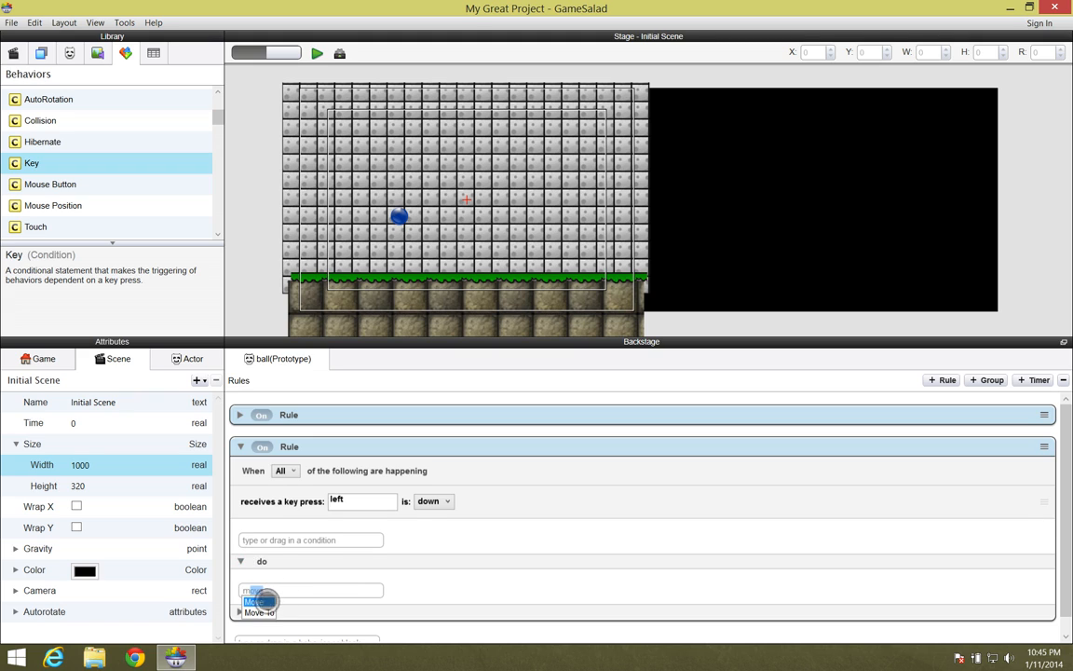
click(257, 601)
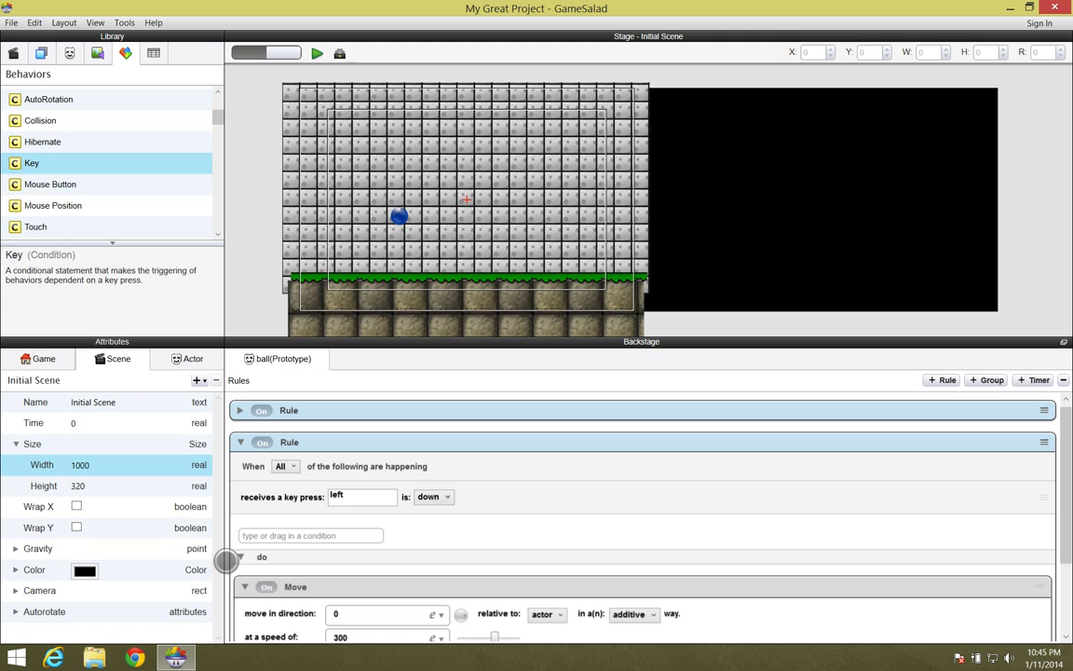
drag(1062, 479, 1064, 574)
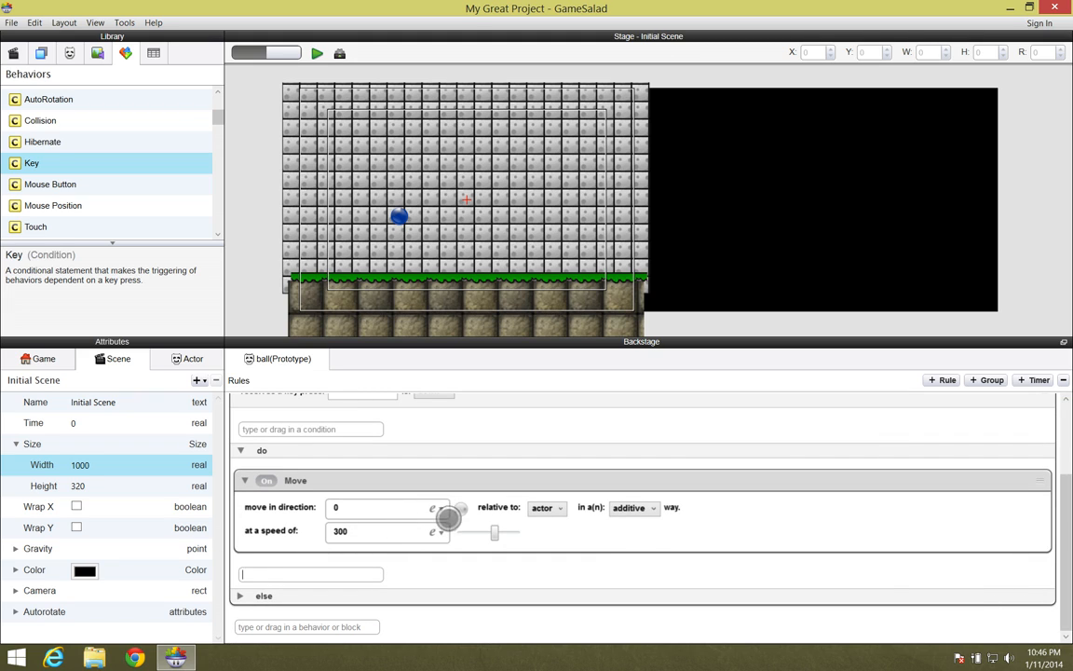
drag(461, 509, 308, 503)
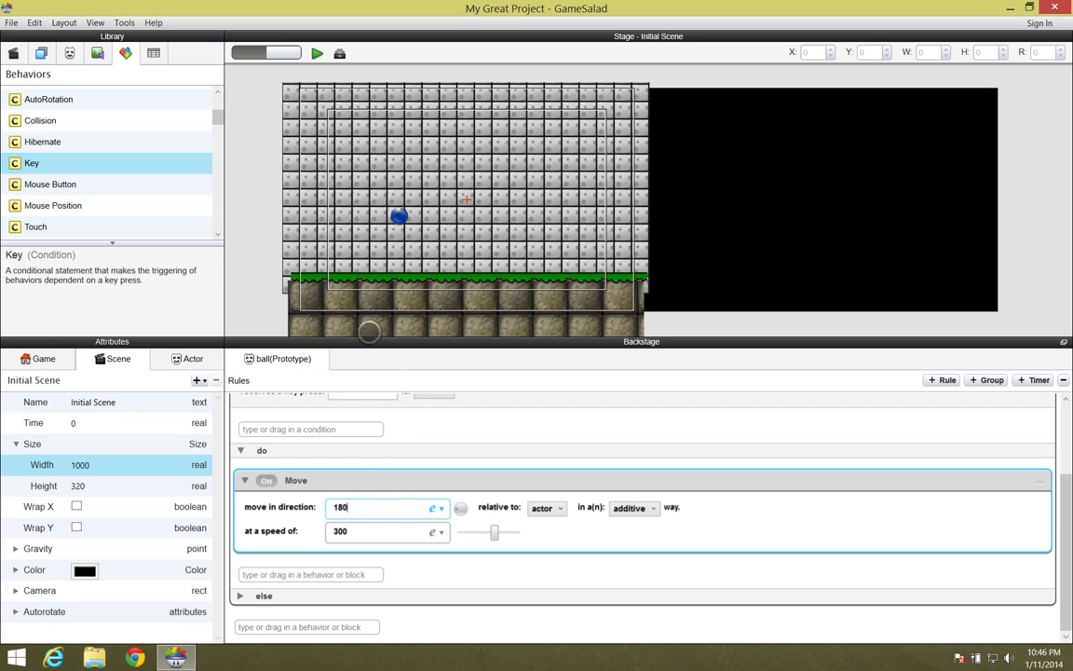
- Preview the scene to test the ball's movement, and lower the ball instance onto the grass at Y 67
click(316, 53)
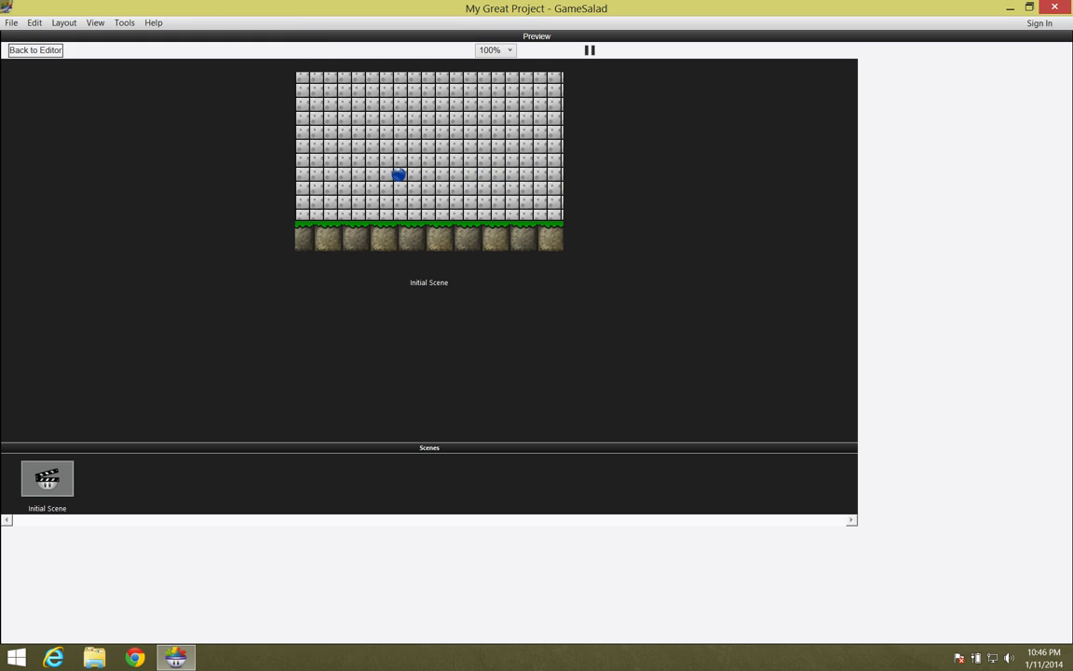
click(28, 49)
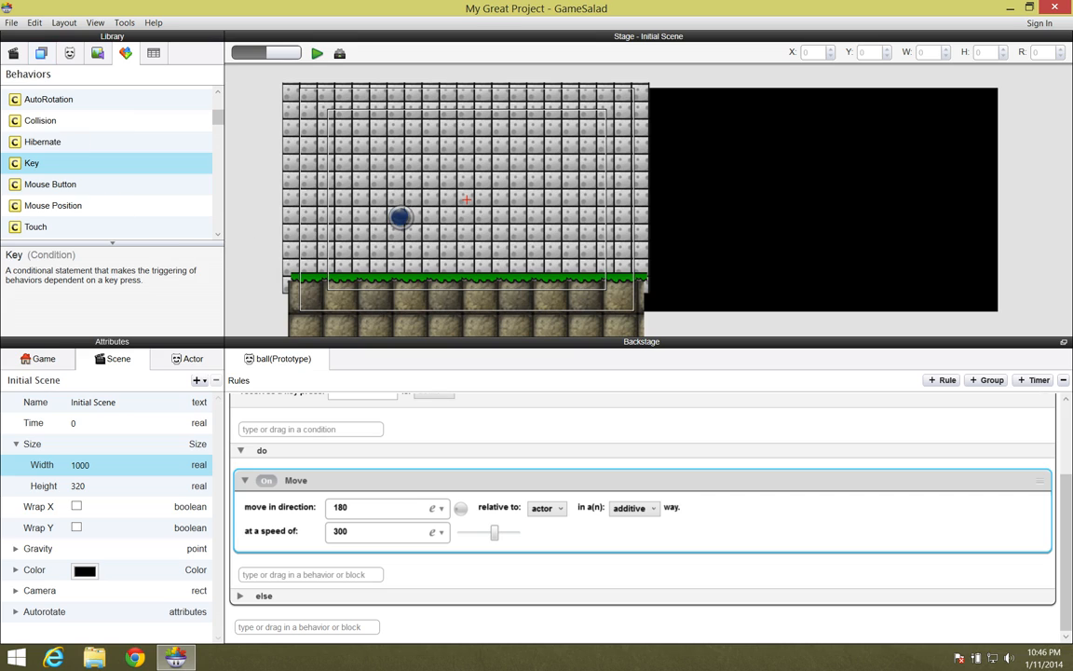
double_click(399, 217)
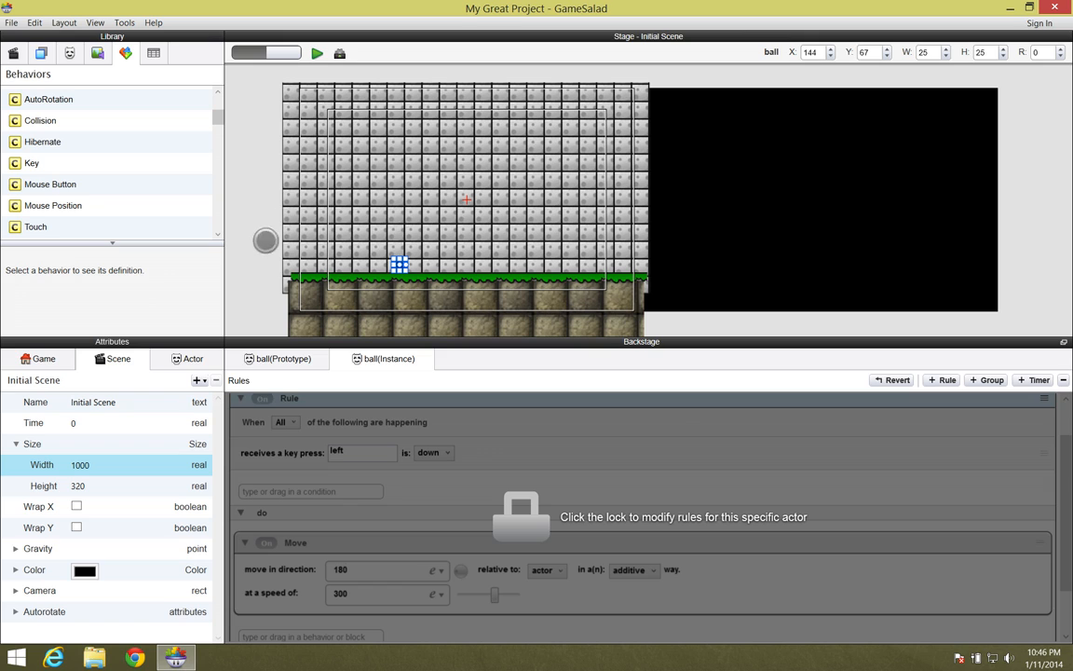
- Add a Control Camera behavior to the ball prototype below its two key rules, and preview the scene
click(67, 53)
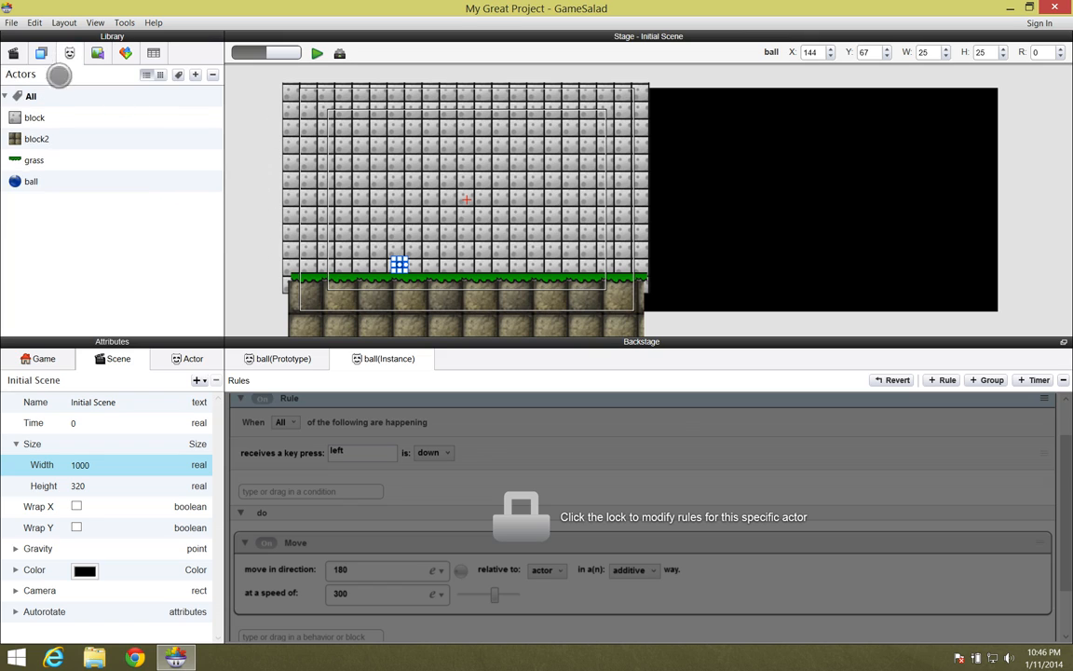
click(40, 181)
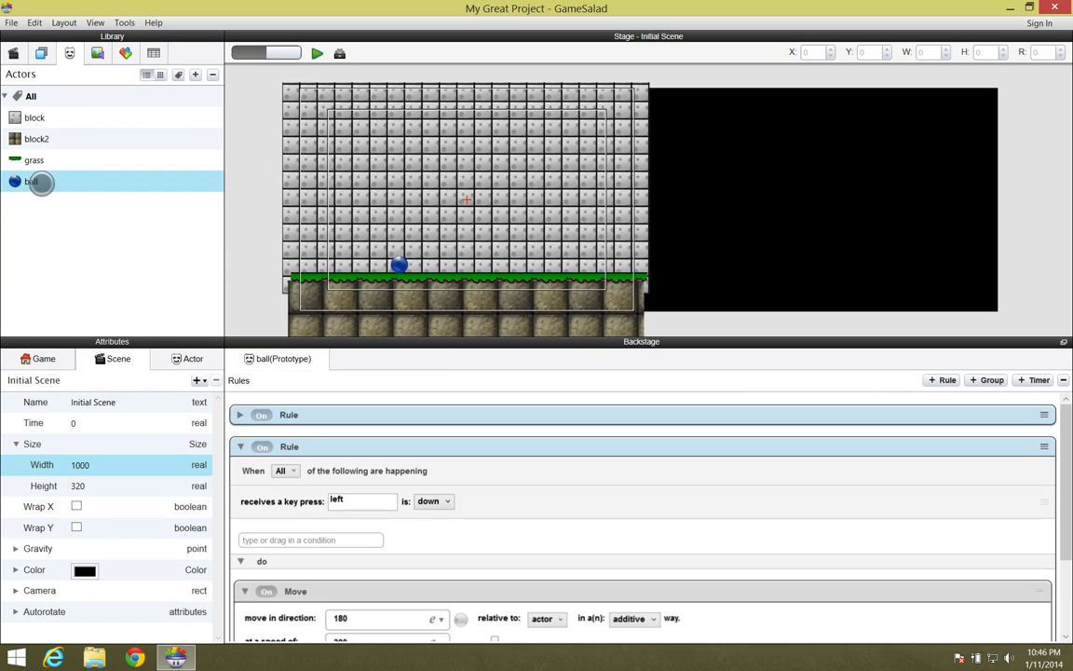
click(239, 446)
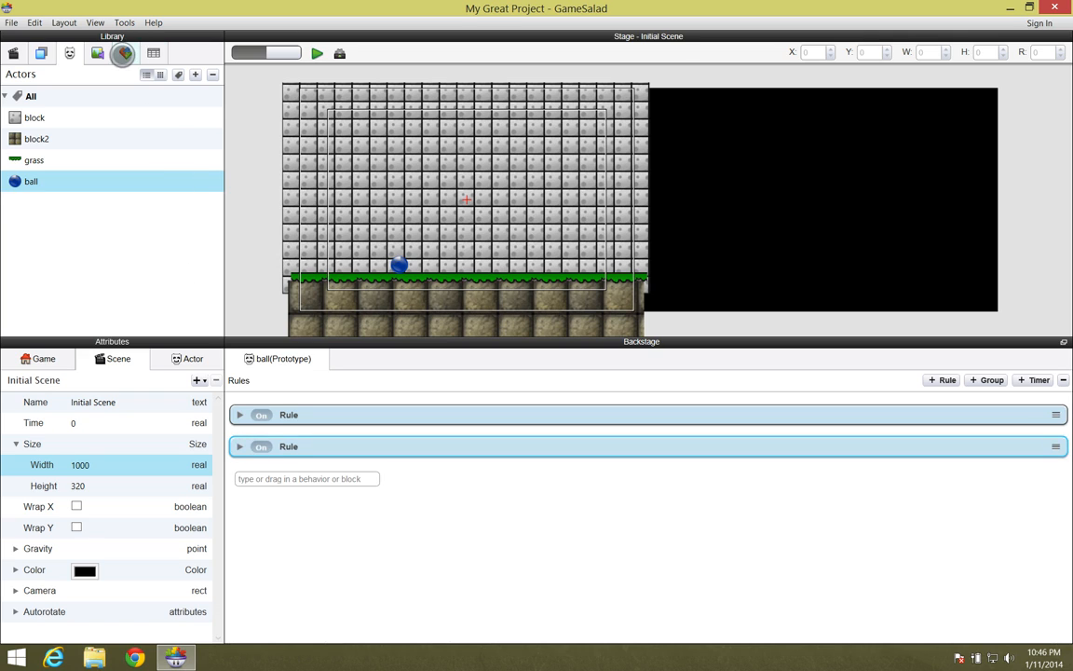
click(124, 53)
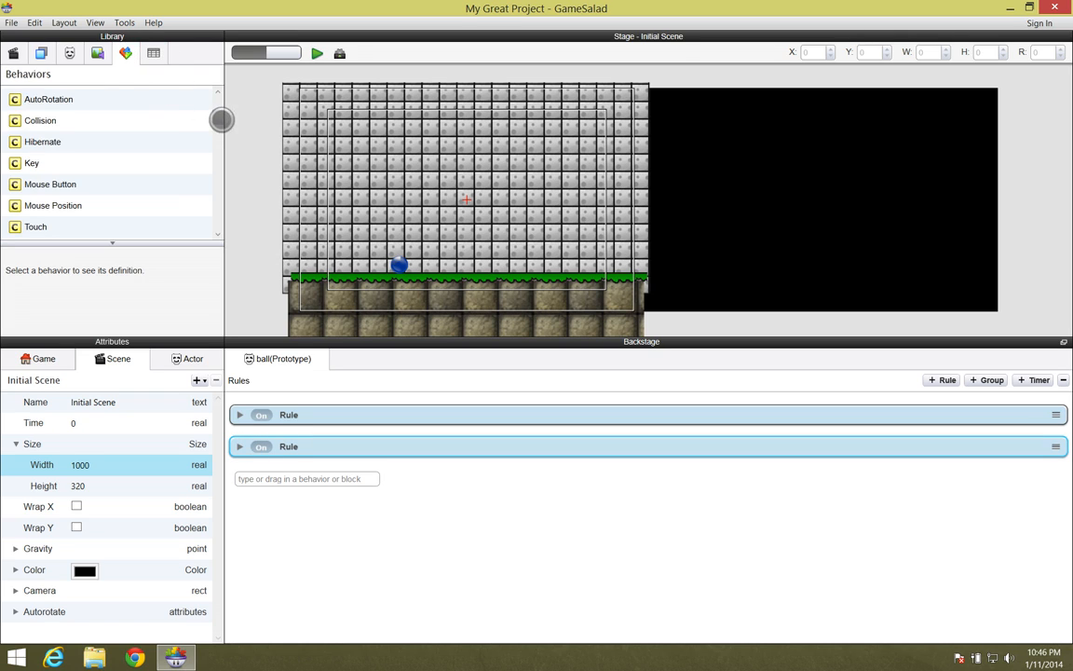
drag(217, 118, 217, 153)
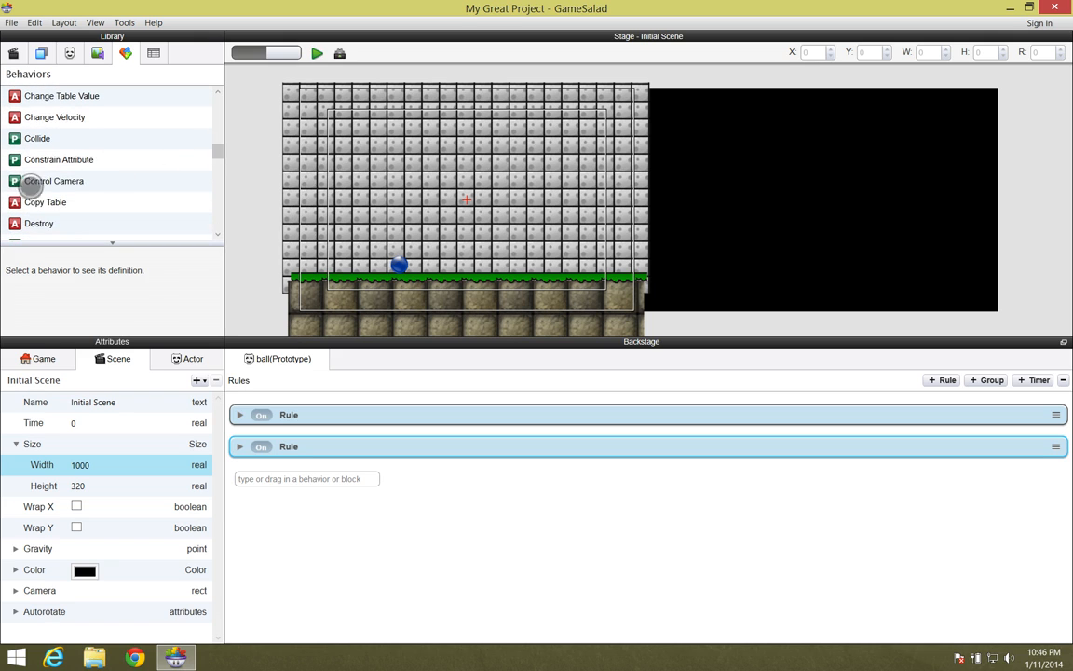
drag(15, 181, 306, 479)
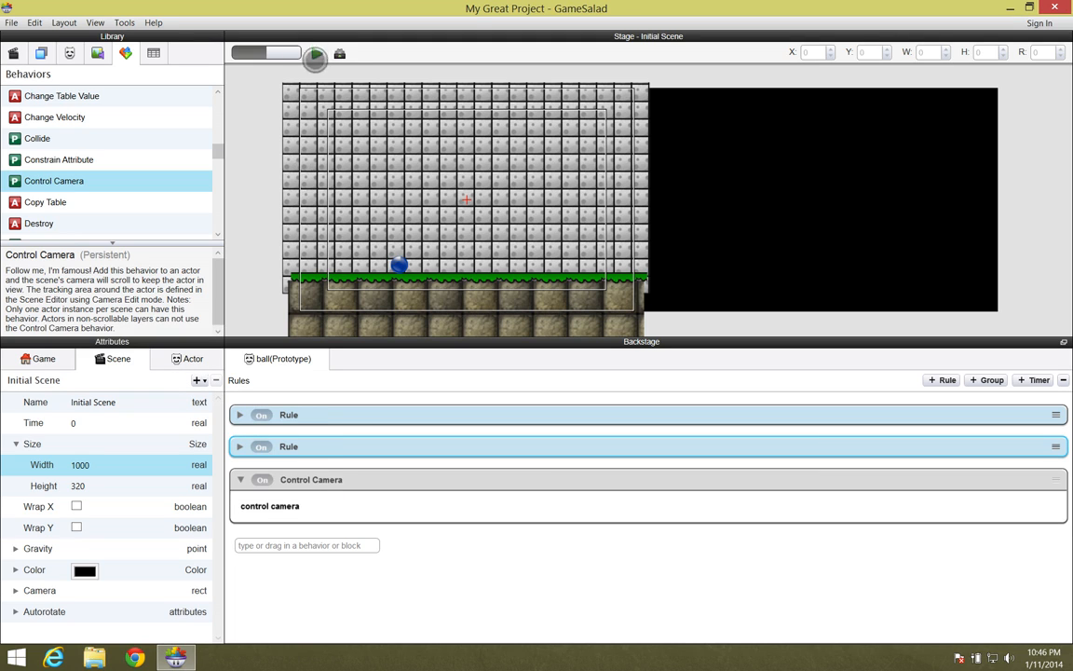
click(316, 52)
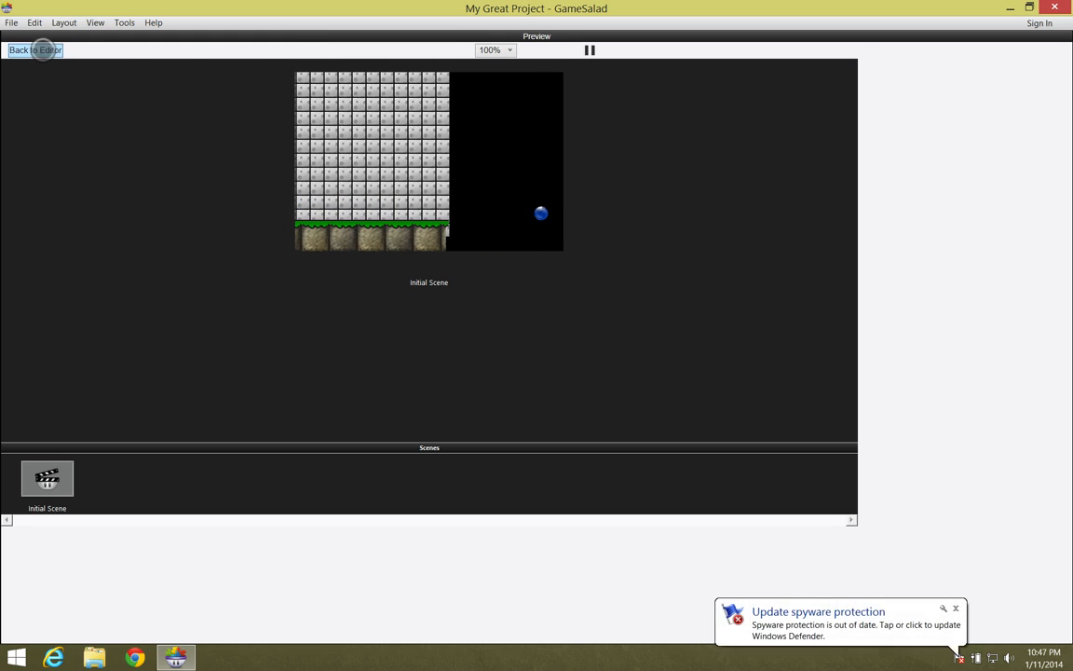
click(36, 49)
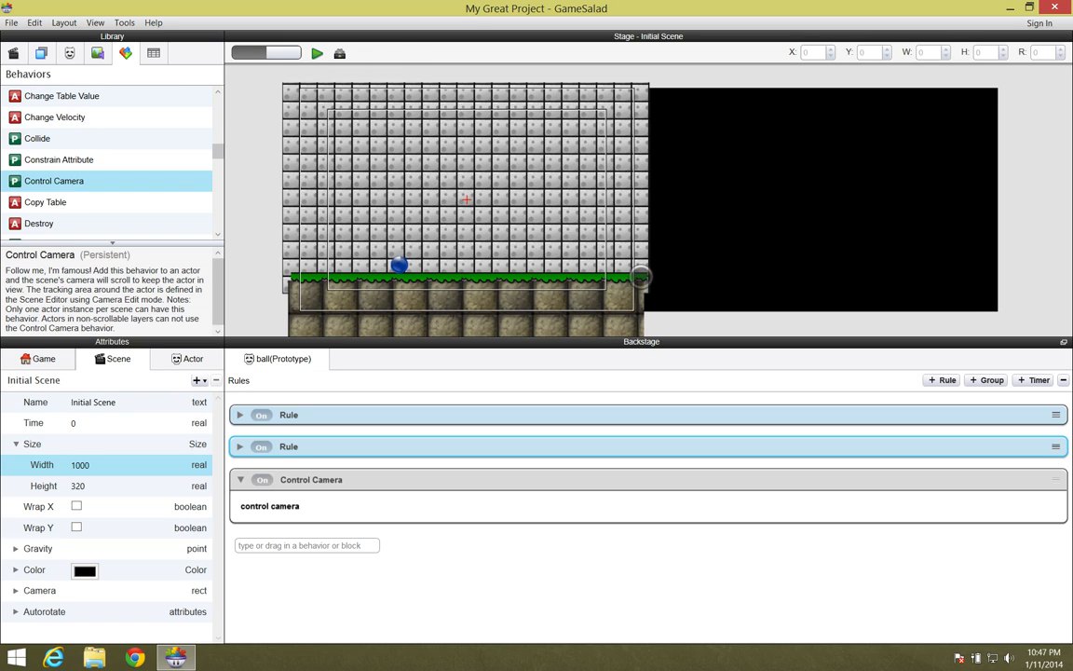
- Stretch the block2 ground to about 1051 wide and the grass strip to about 1016 wide to span the widened scene
click(641, 314)
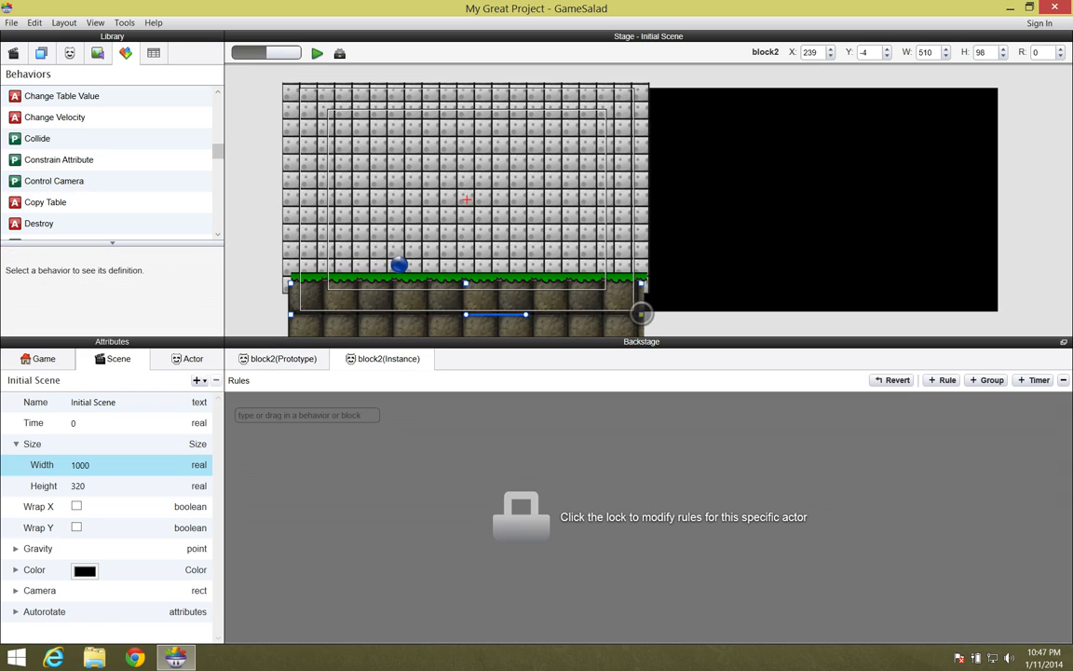
drag(641, 314, 1030, 323)
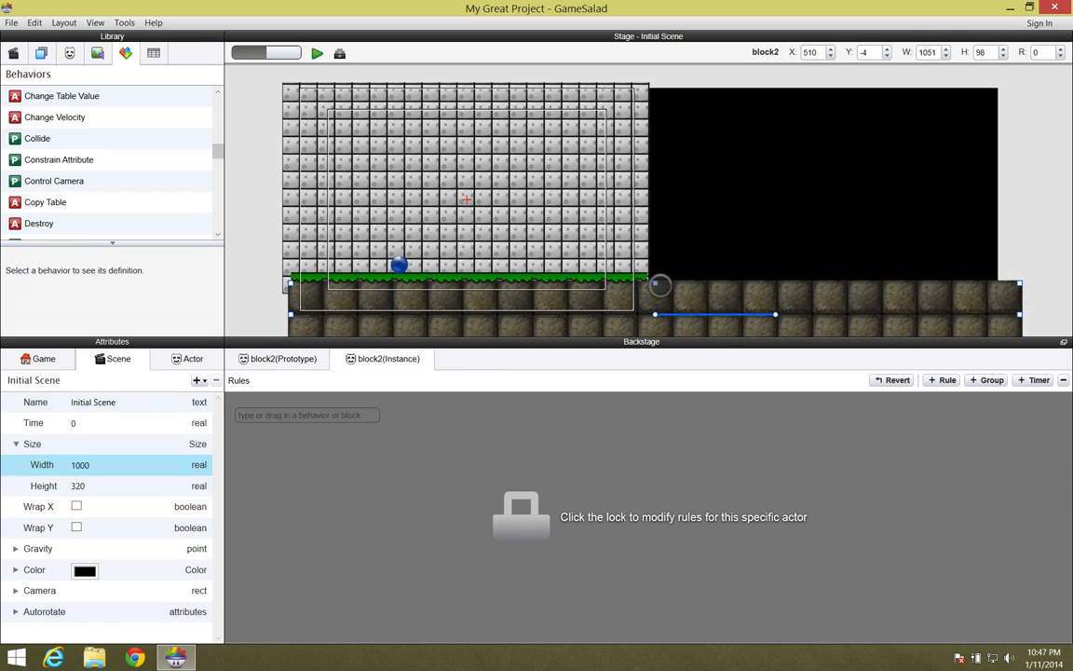
click(645, 275)
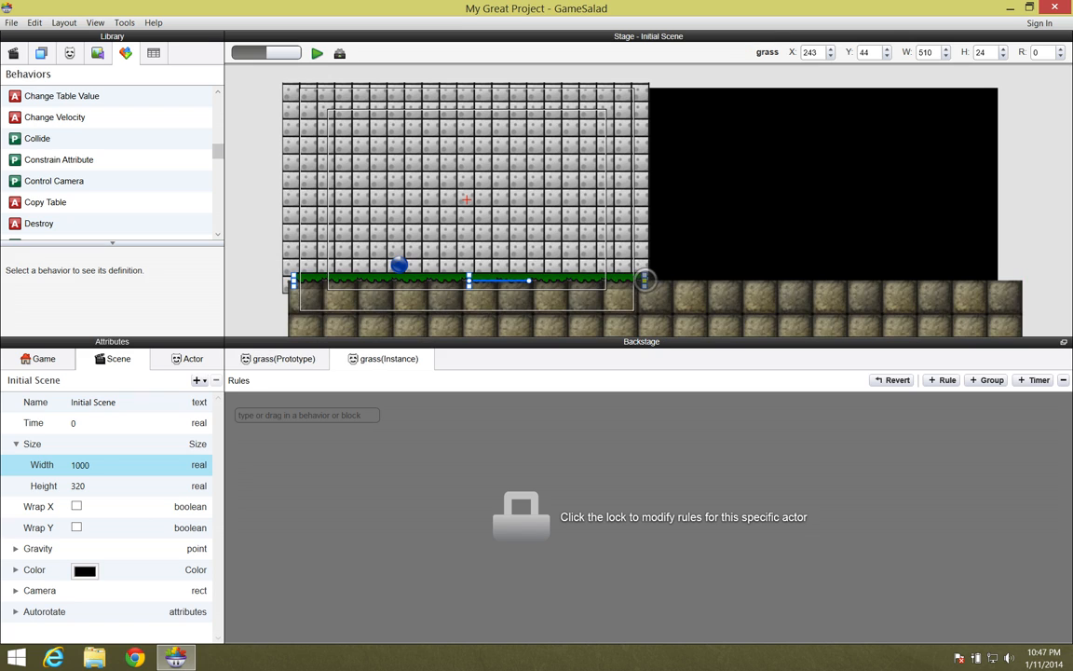
drag(645, 280, 1002, 288)
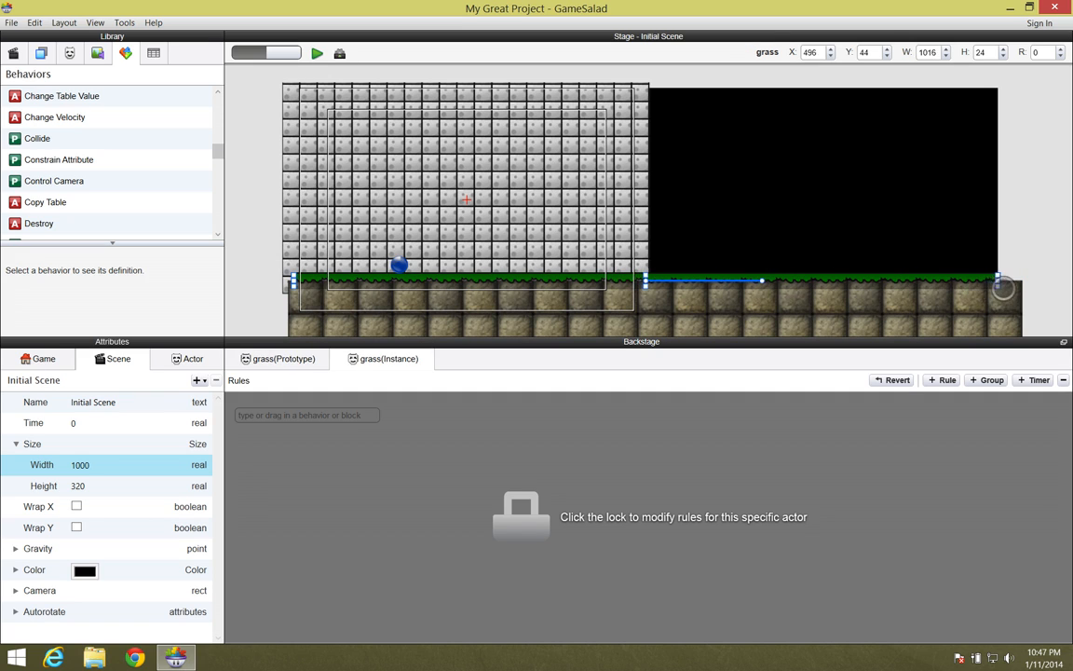
- Stretch the block background across the black area to the far end of the scene, and deselect it
click(601, 181)
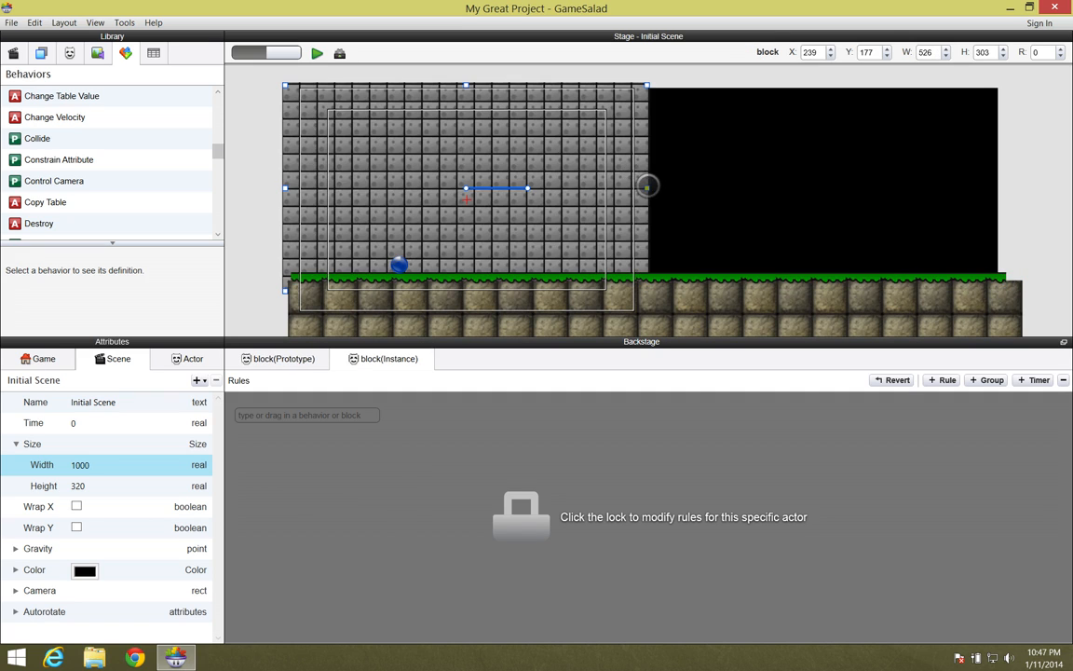
drag(796, 187, 1011, 197)
click(1043, 203)
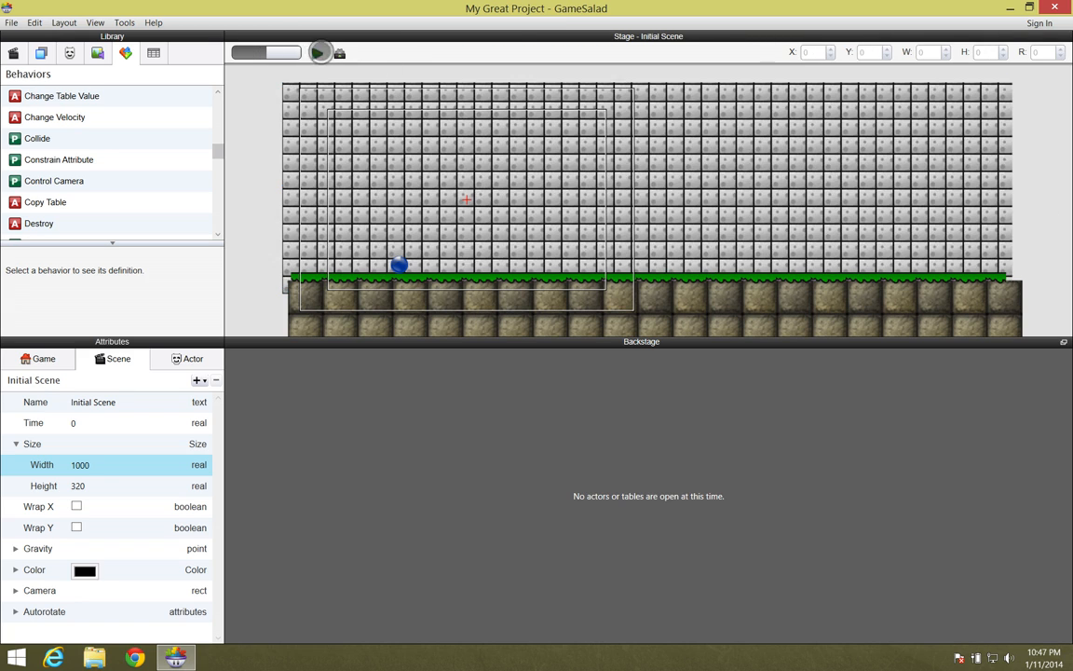
- Preview the extended scene, check the ball prototype's rules, and preview the ball's movement again
click(316, 53)
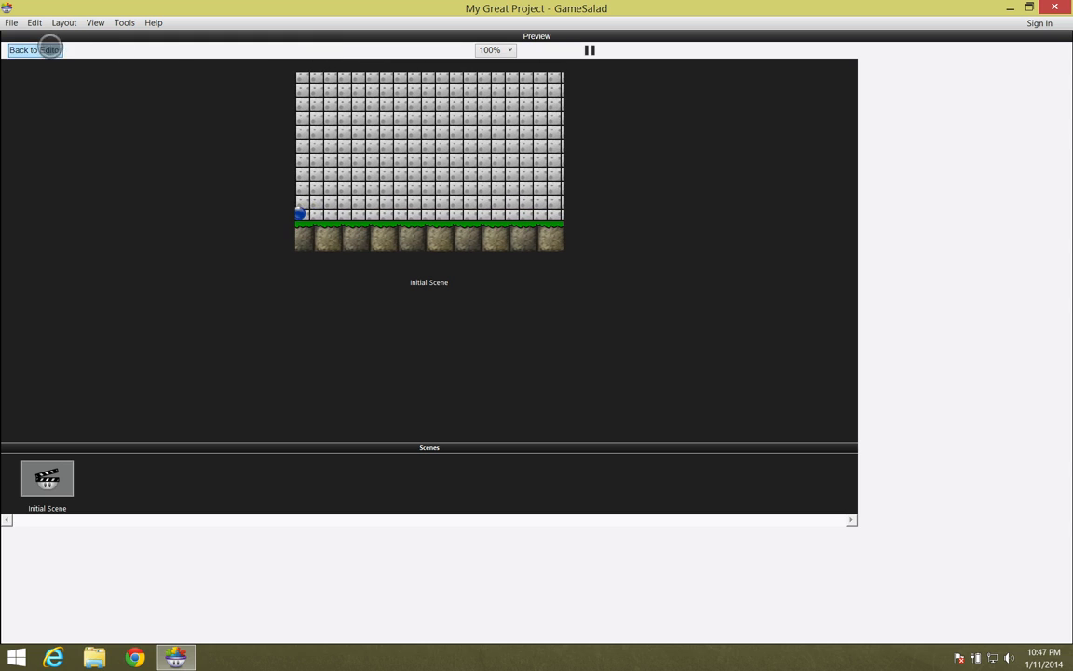
click(37, 50)
click(68, 53)
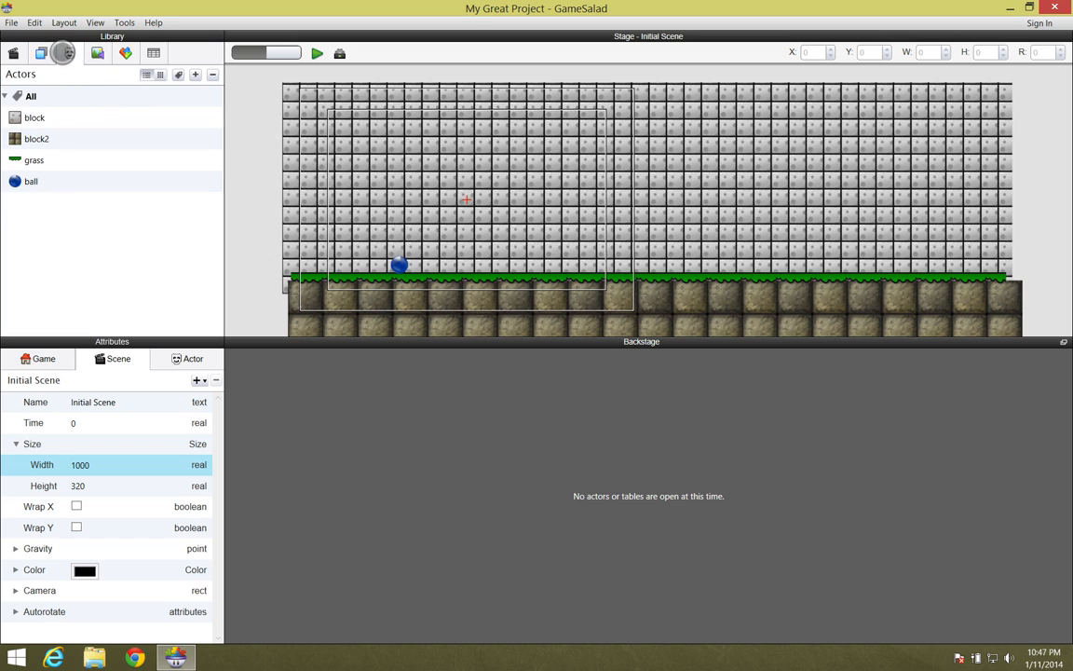
double_click(43, 180)
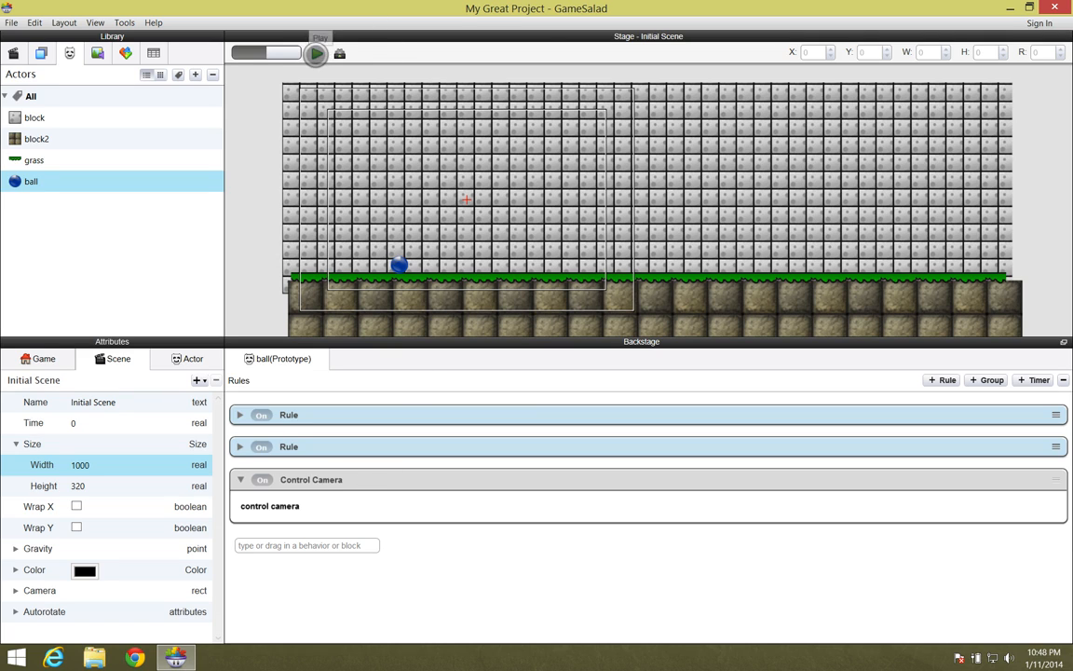
click(316, 53)
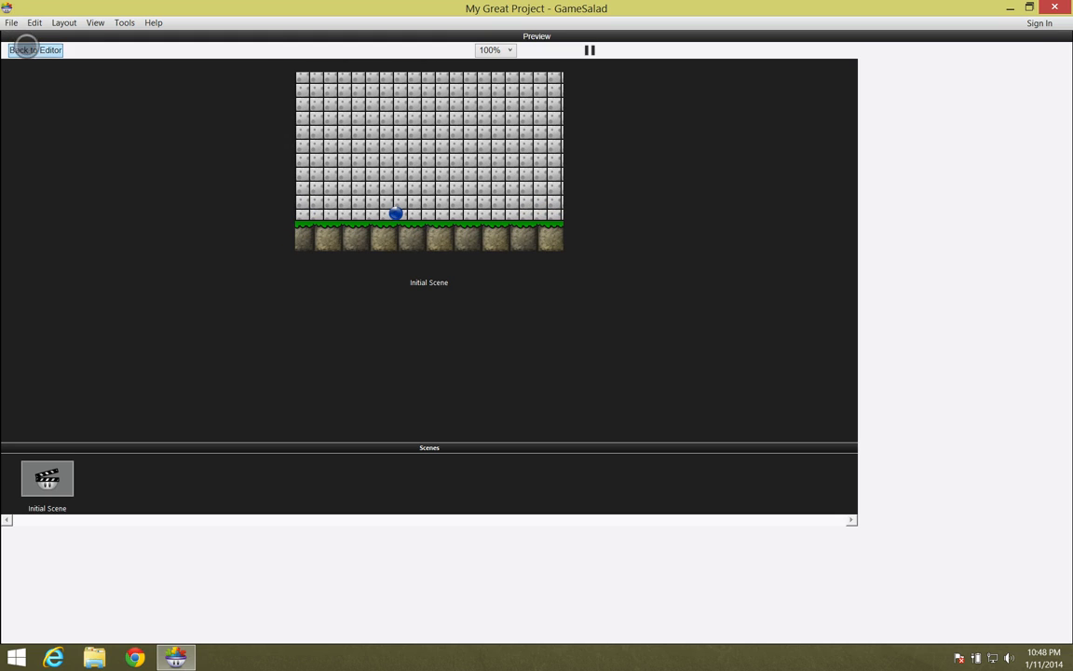
click(34, 50)
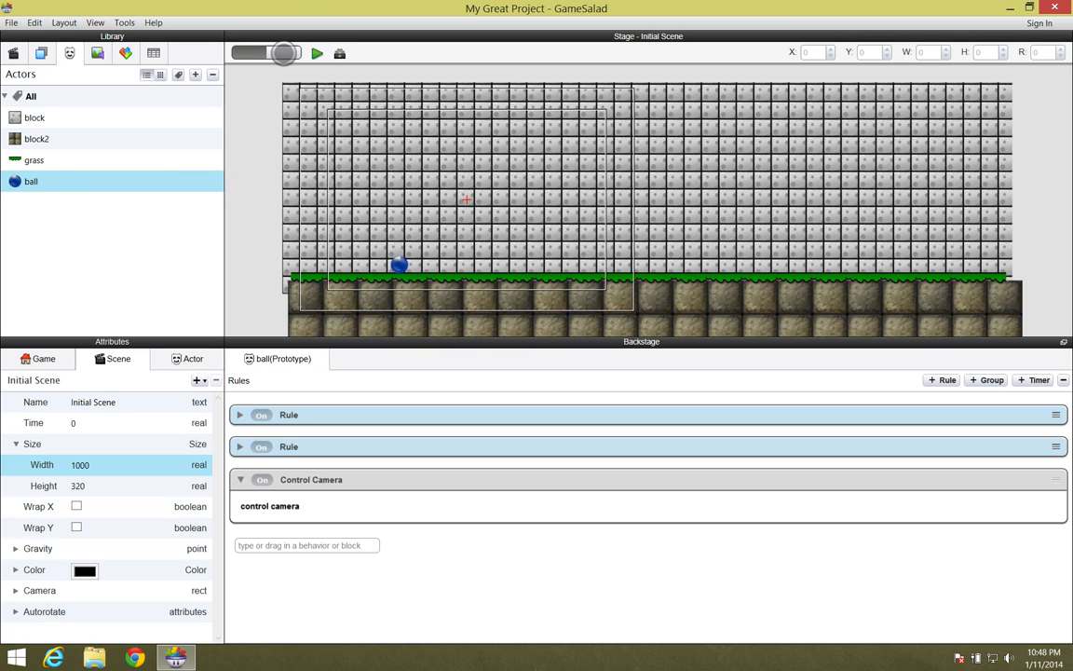
- In camera edit mode, try different tracking area widths and narrow it to a vertical strip around the camera's center
click(284, 53)
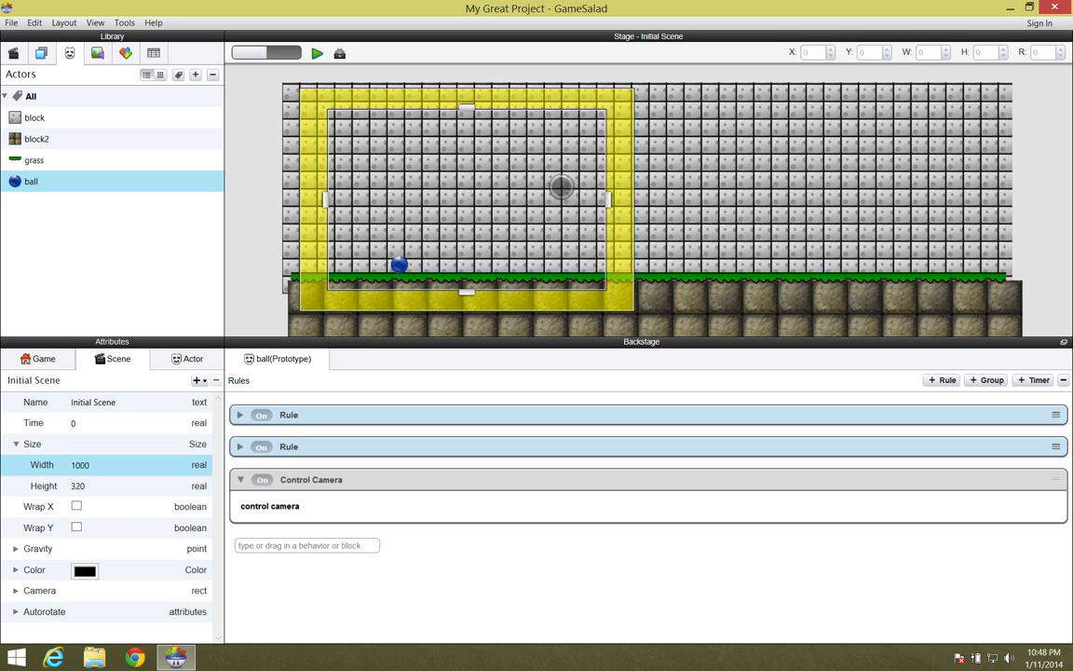
drag(606, 202, 497, 209)
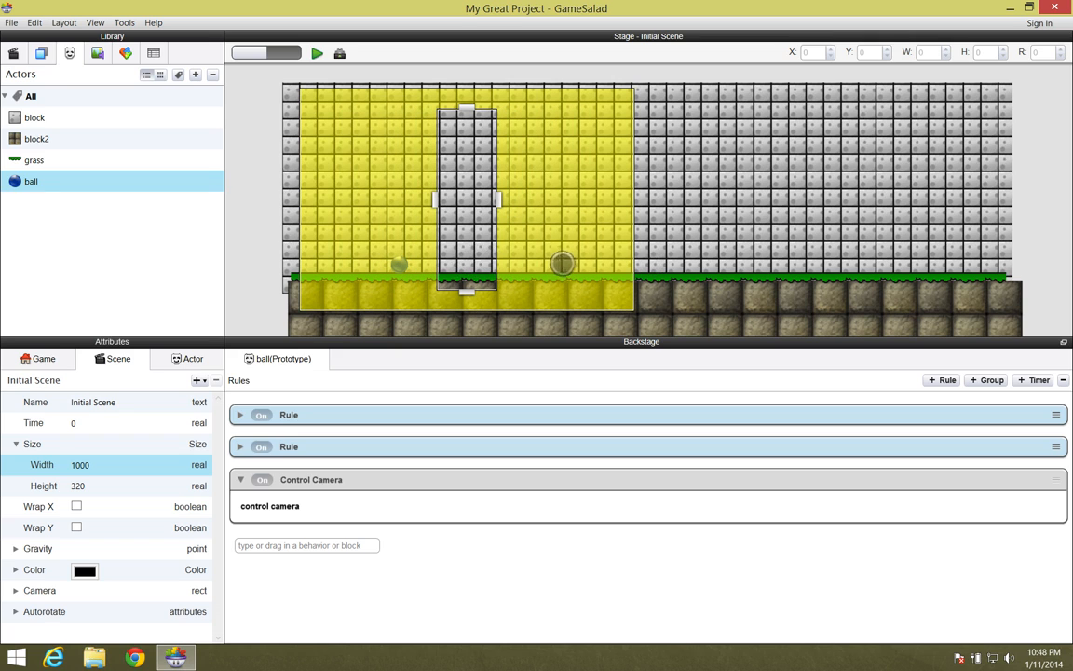
drag(498, 206, 618, 208)
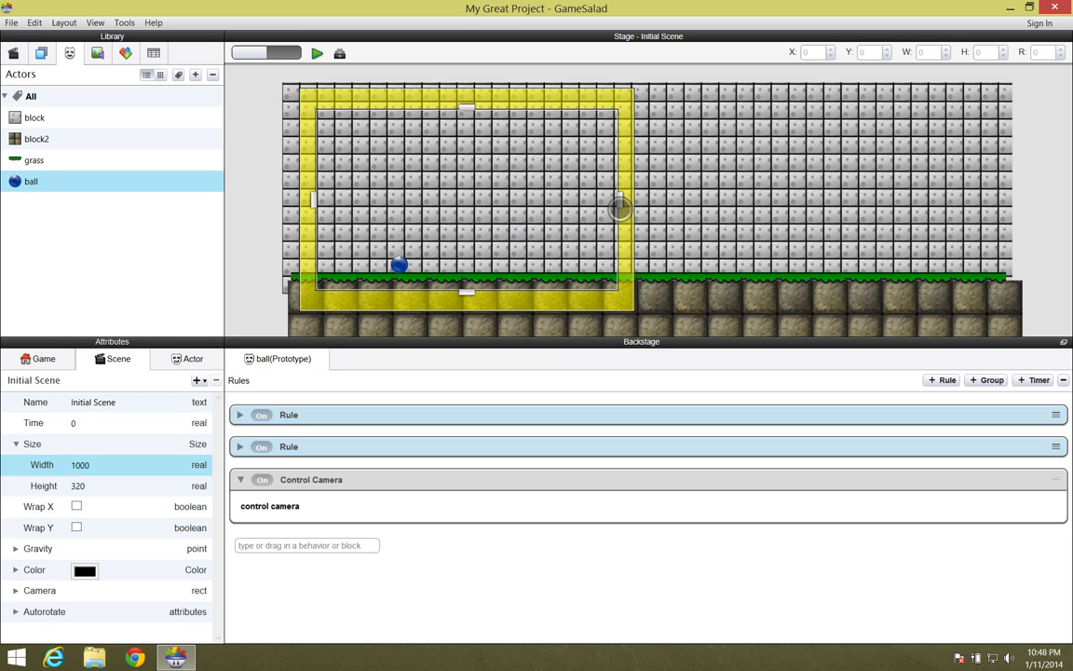
drag(619, 208, 479, 213)
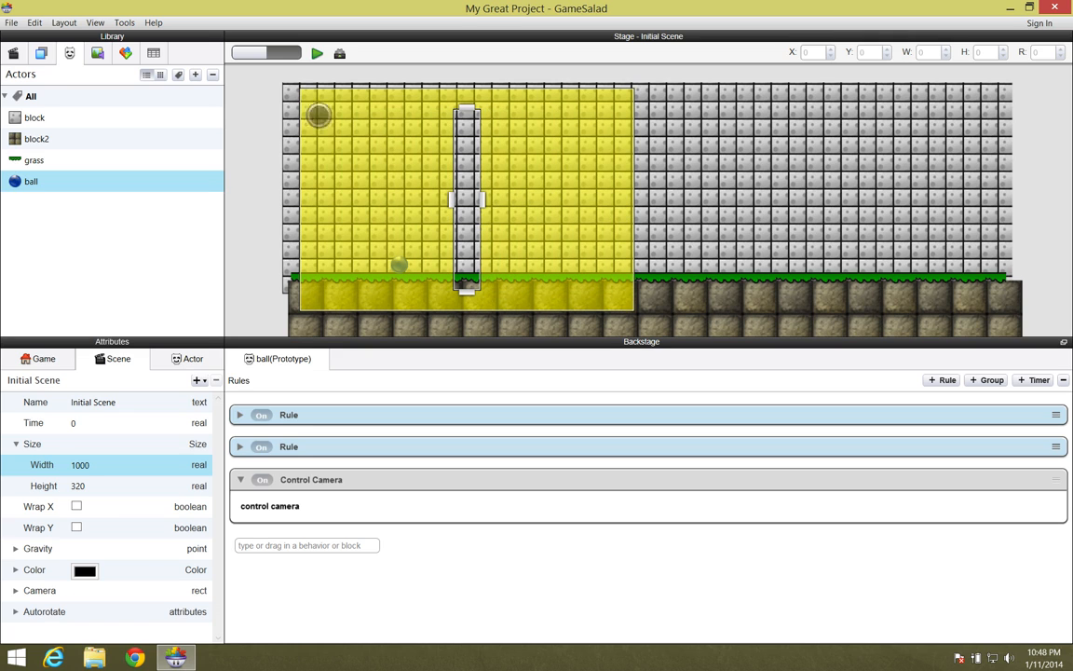
click(266, 53)
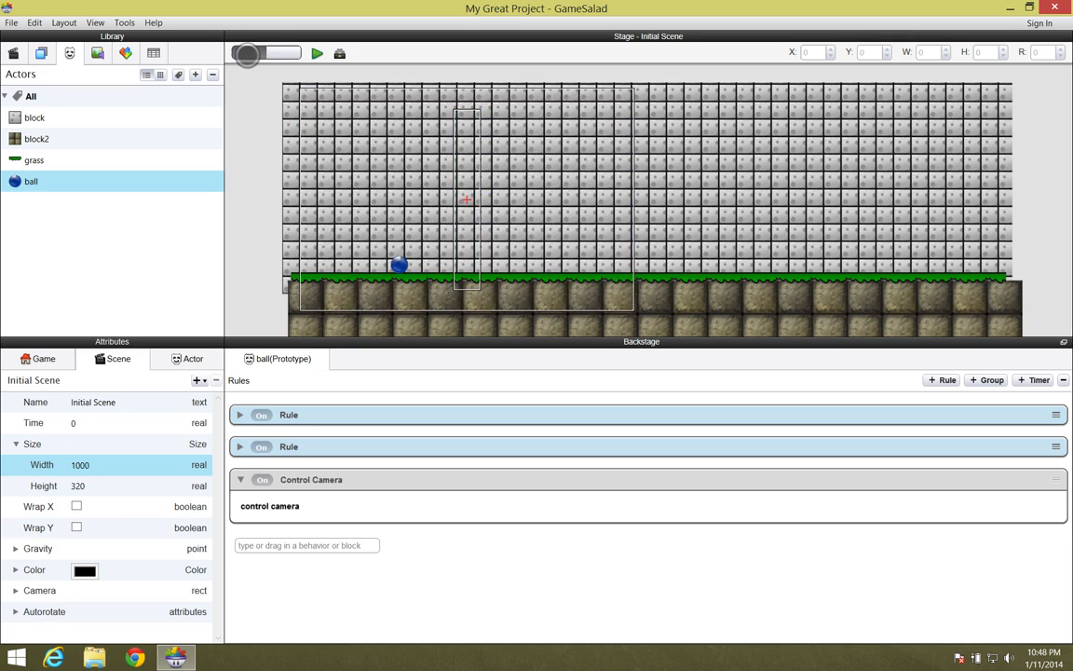
- Preview the scene and move the ball right and left to test the camera scrolling, and return to the editor
click(316, 53)
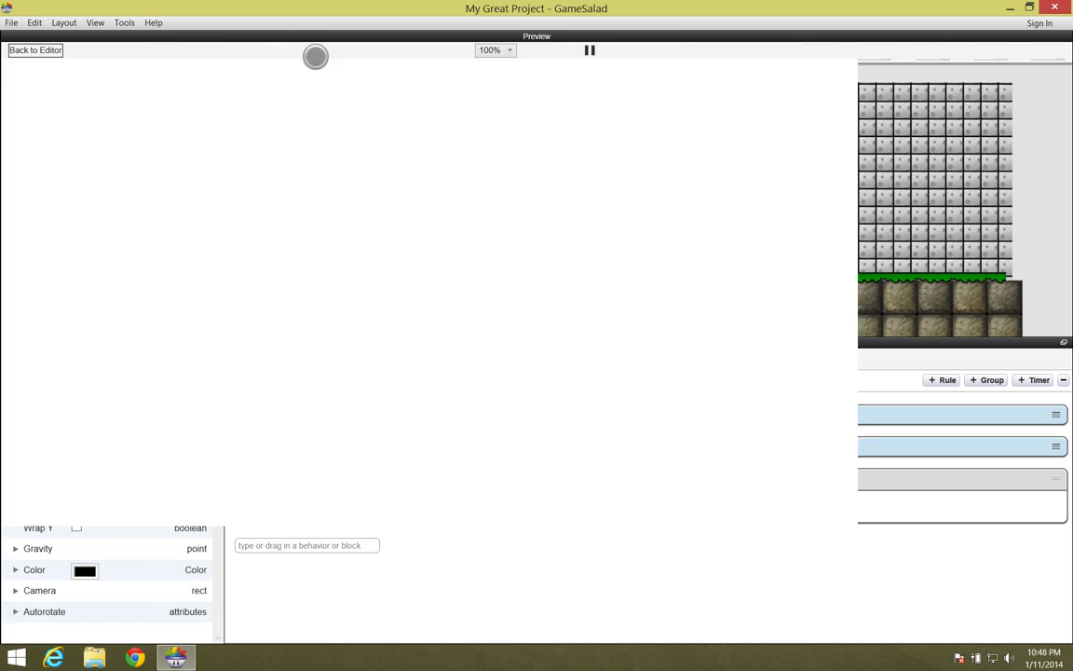
key(Right)
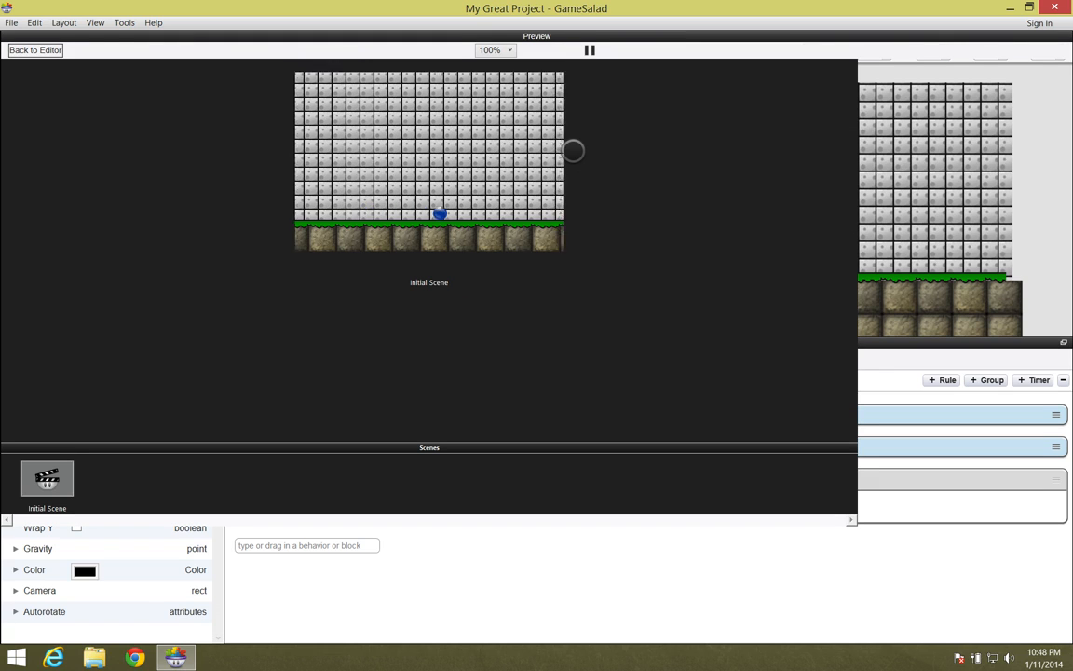
key(Left)
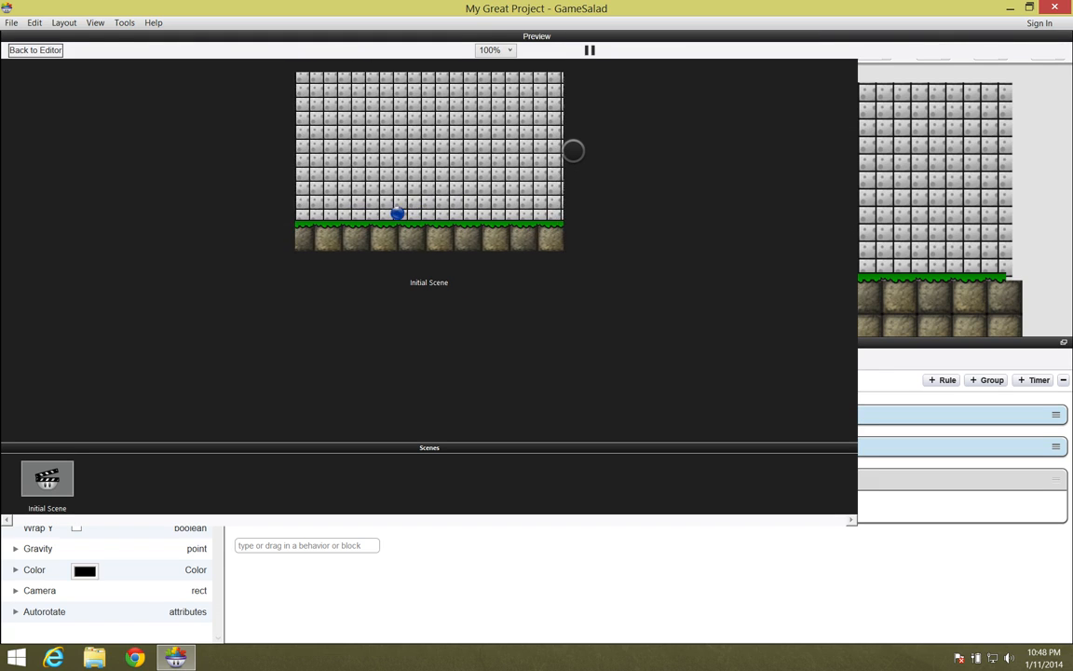
key(Right)
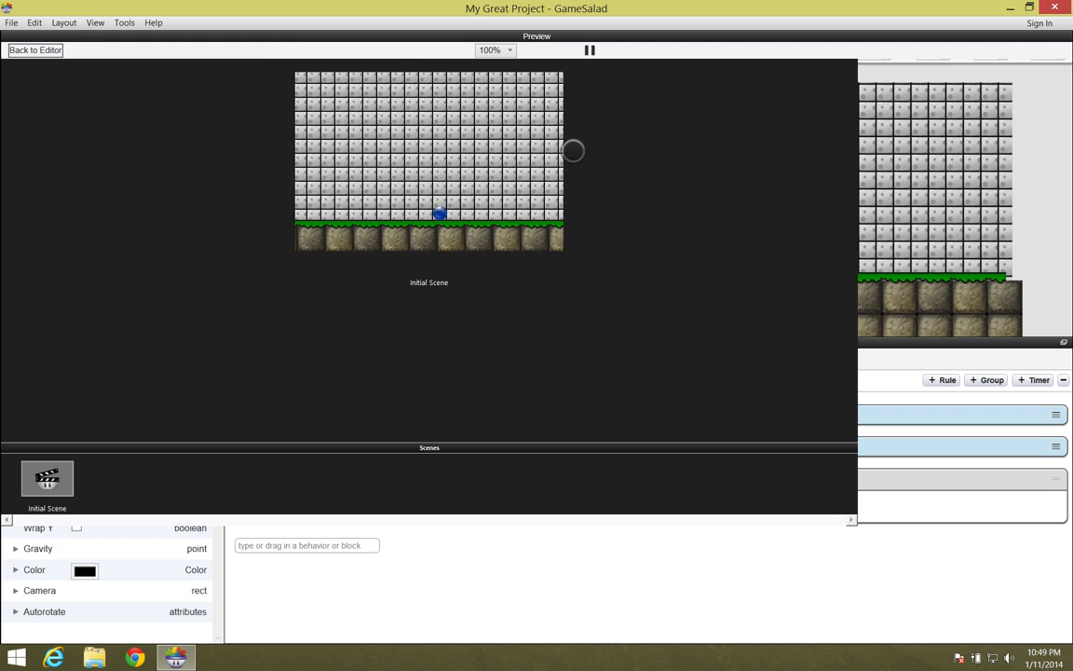
click(36, 50)
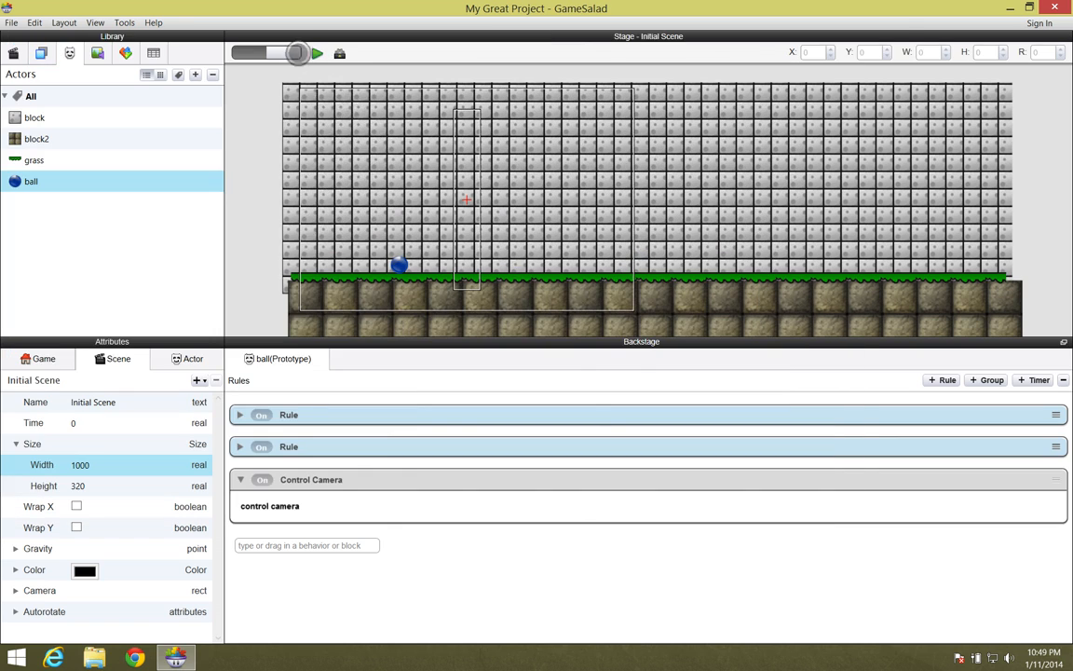
- Resize the camera's tracking area in camera edit mode to a very thin vertical strip at its center, and leave that mode
click(261, 52)
drag(481, 199, 624, 199)
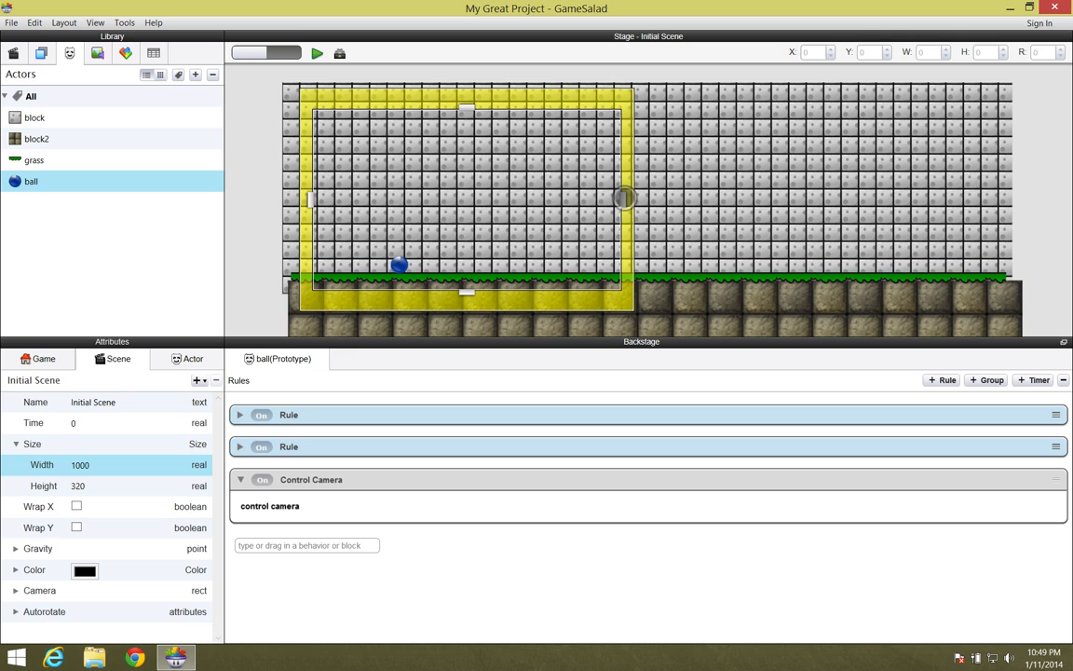
drag(625, 199, 474, 206)
click(252, 50)
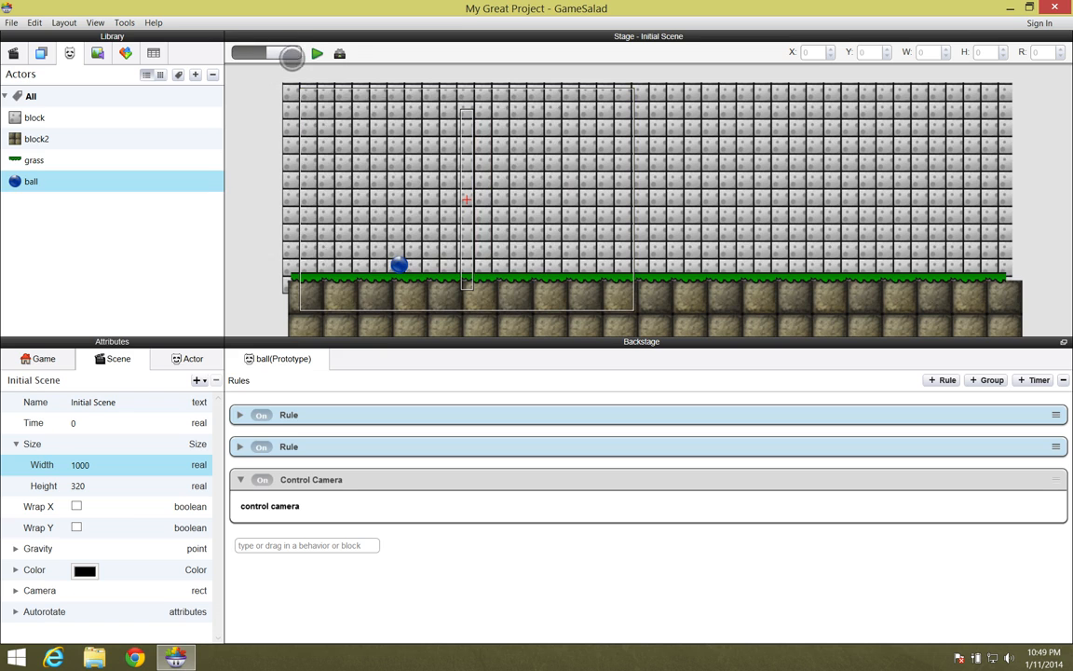
- Preview how the camera follows the ball in both directions with the thinner tracking area, and return to the editor
click(316, 54)
key(Right)
key(Left)
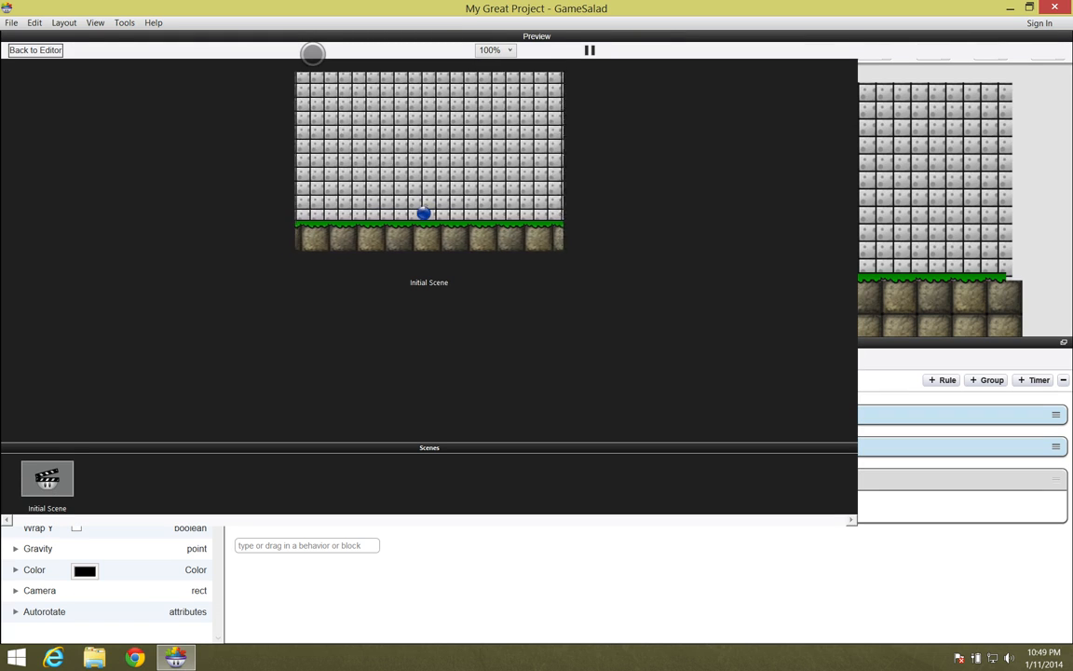
click(46, 48)
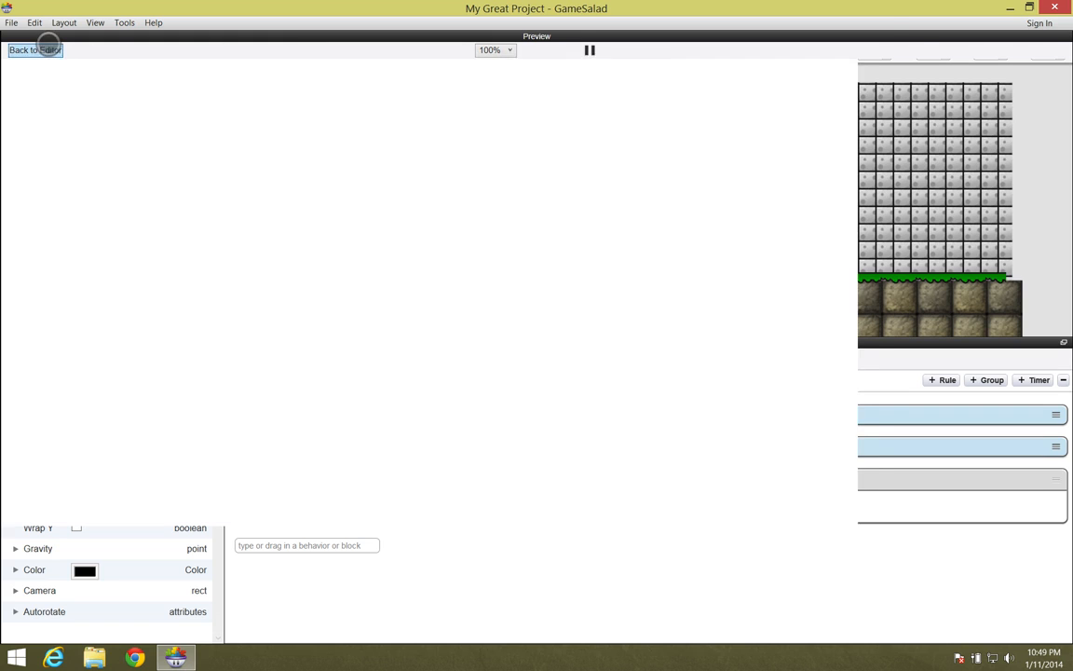